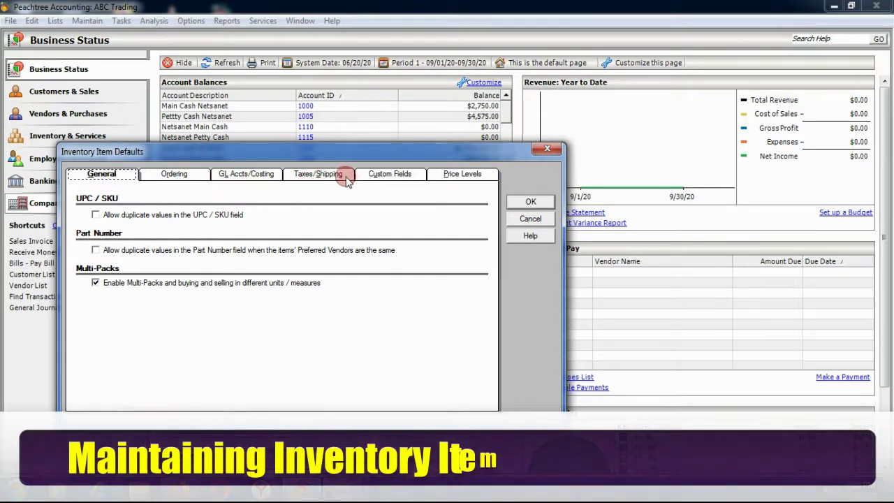
In the inventory item defaults, set the stock item's GL sales account to 4000 and its GL inventory account to 1300.
{"action": "left_click", "coordinate": [530, 203]}
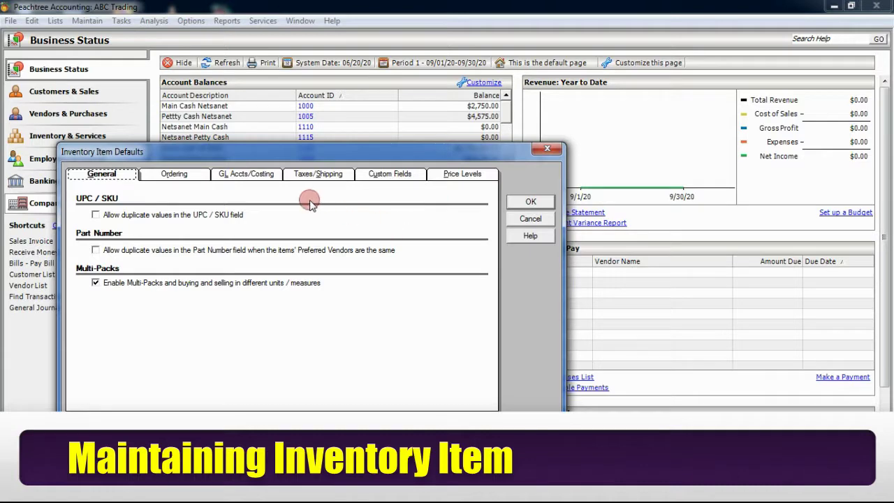
{"action": "left_click", "coordinate": [252, 176]}
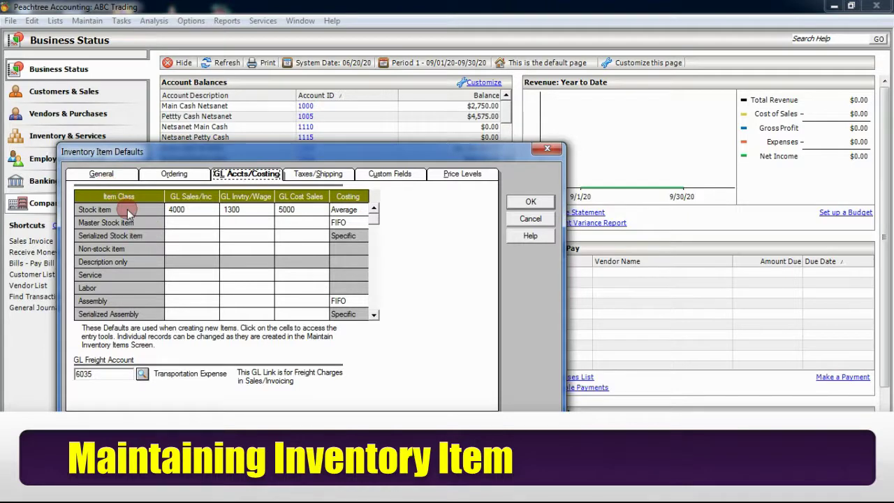
{"action": "left_click", "coordinate": [192, 210]}
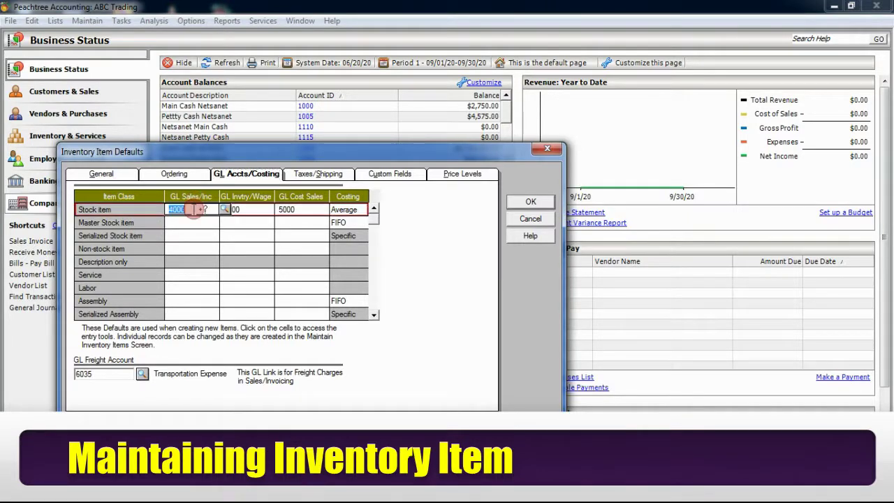
{"action": "double_click", "coordinate": [190, 209]}
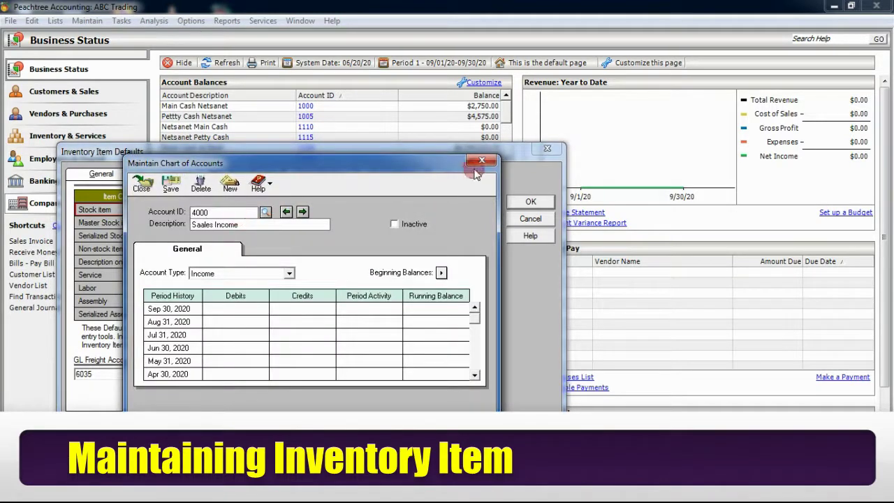
{"action": "left_click", "coordinate": [226, 211]}
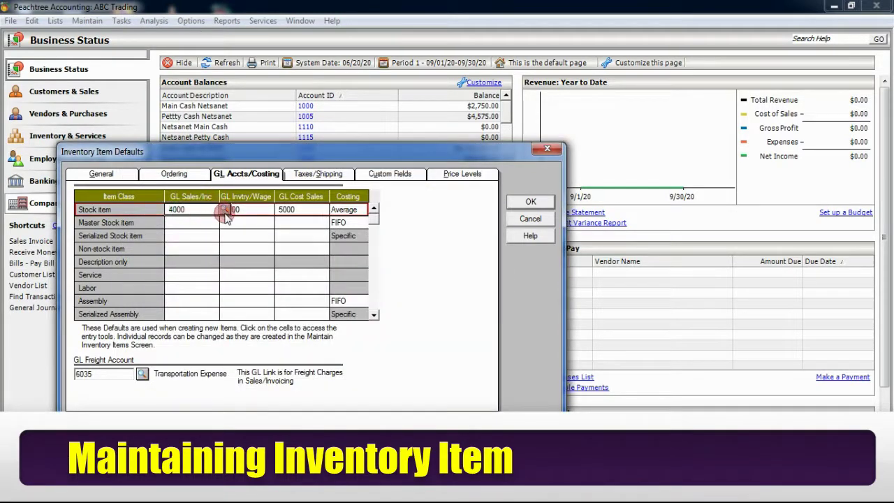
{"action": "left_click", "coordinate": [224, 209]}
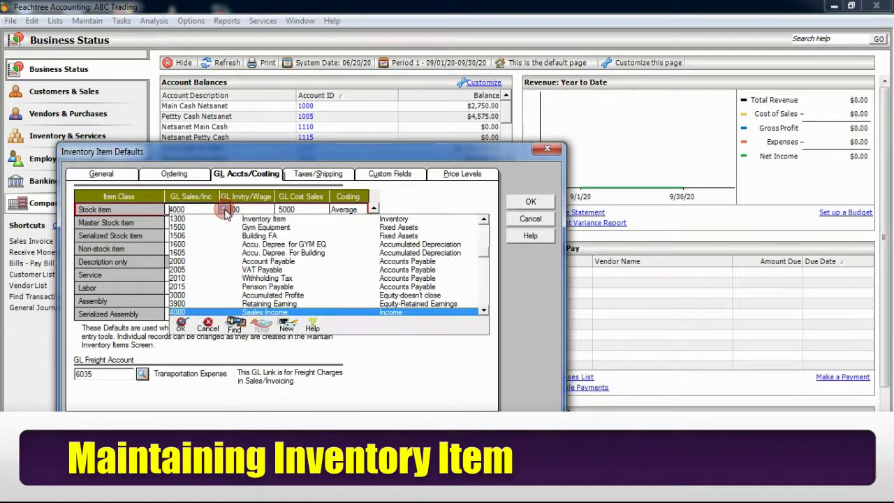
{"action": "scroll", "coordinate": [267, 266], "scroll_direction": "down", "scroll_amount": 4}
{"action": "scroll", "coordinate": [307, 266], "scroll_direction": "up", "scroll_amount": 3}
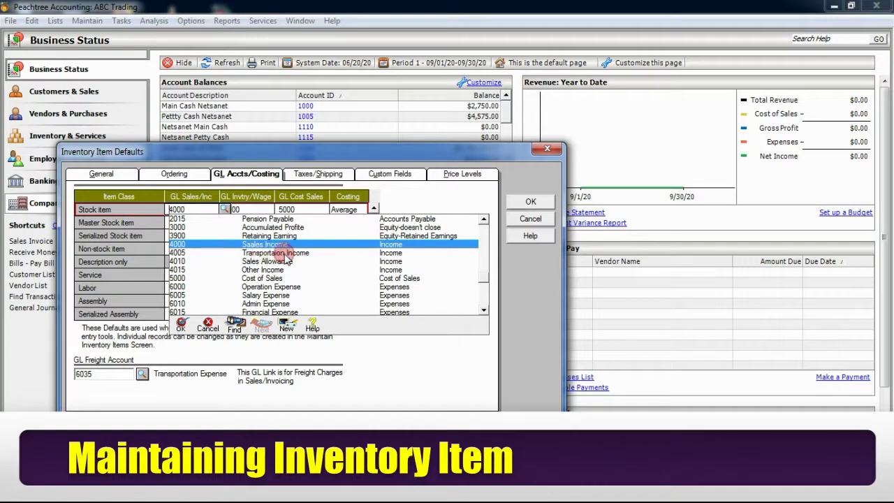
{"action": "left_click", "coordinate": [259, 245]}
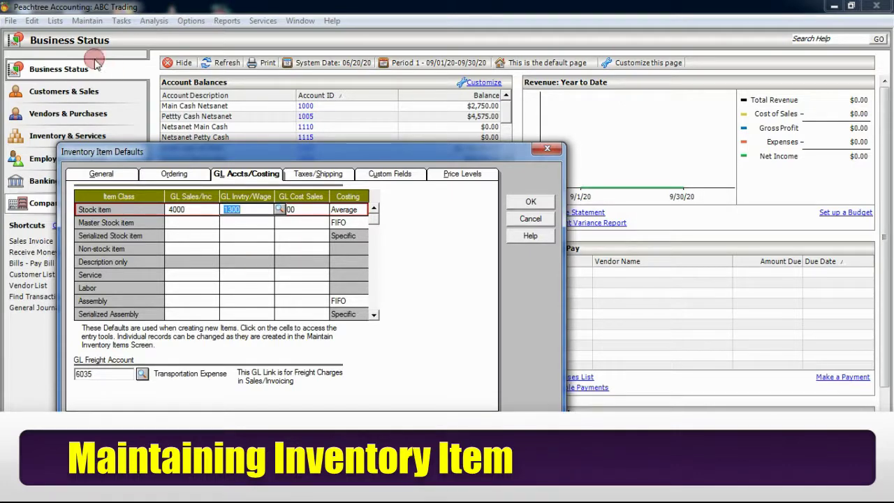
{"action": "left_click", "coordinate": [279, 209]}
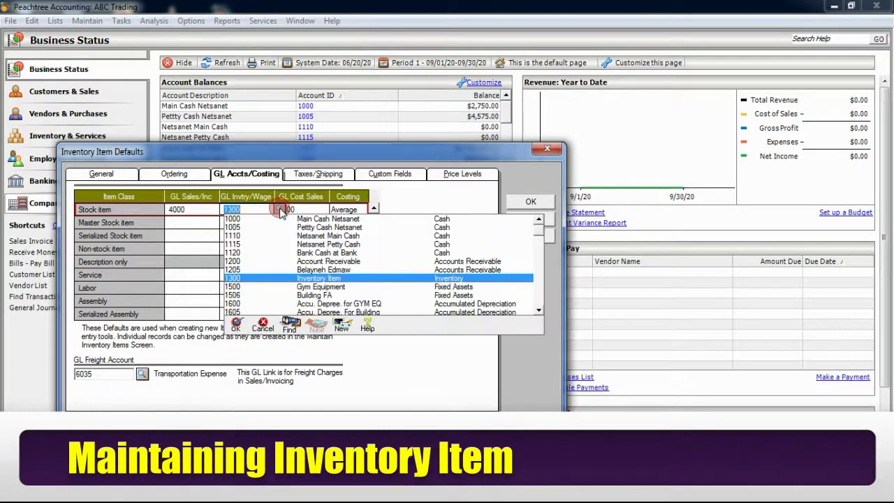
{"action": "left_click", "coordinate": [265, 283]}
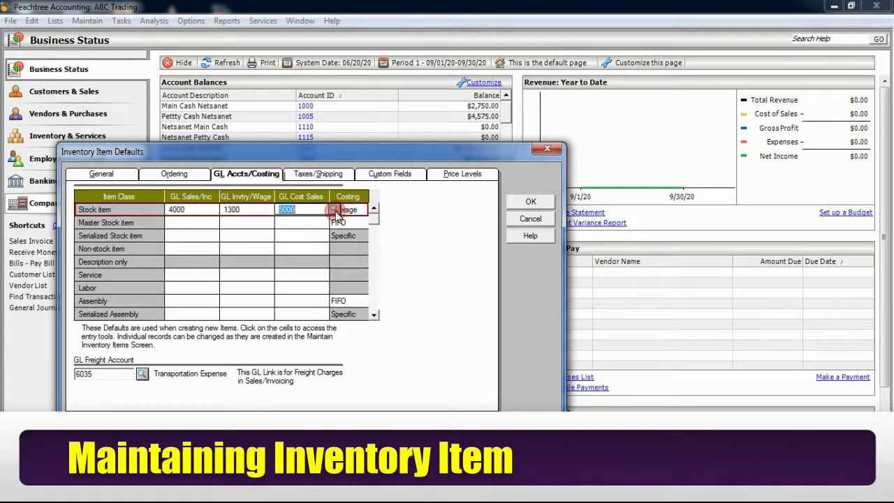
Set the stock item's GL cost of sales account to 5000 and its costing method to Average.
{"action": "left_click", "coordinate": [334, 211]}
{"action": "scroll", "coordinate": [354, 272], "scroll_direction": "down", "scroll_amount": 2}
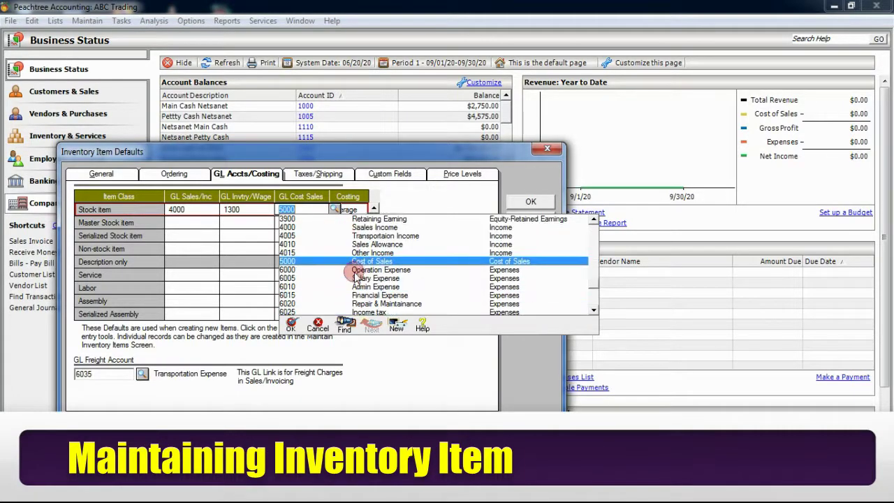
{"action": "left_click", "coordinate": [266, 242]}
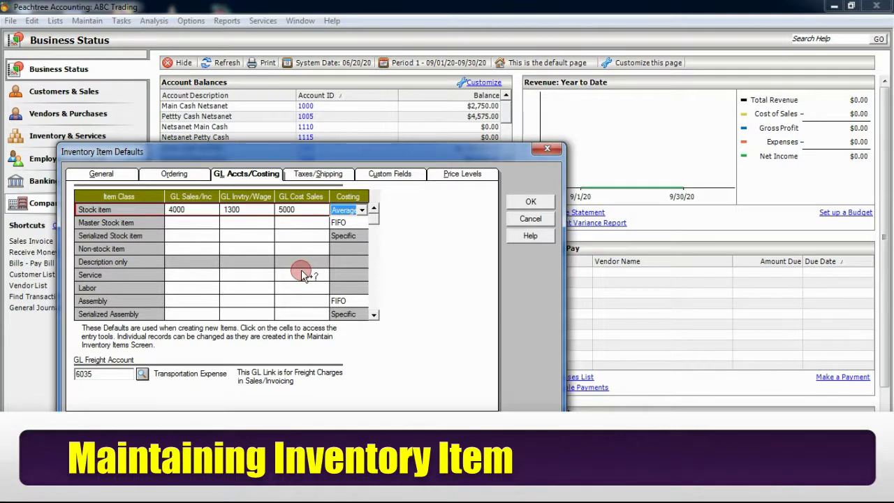
{"action": "left_click", "coordinate": [362, 211]}
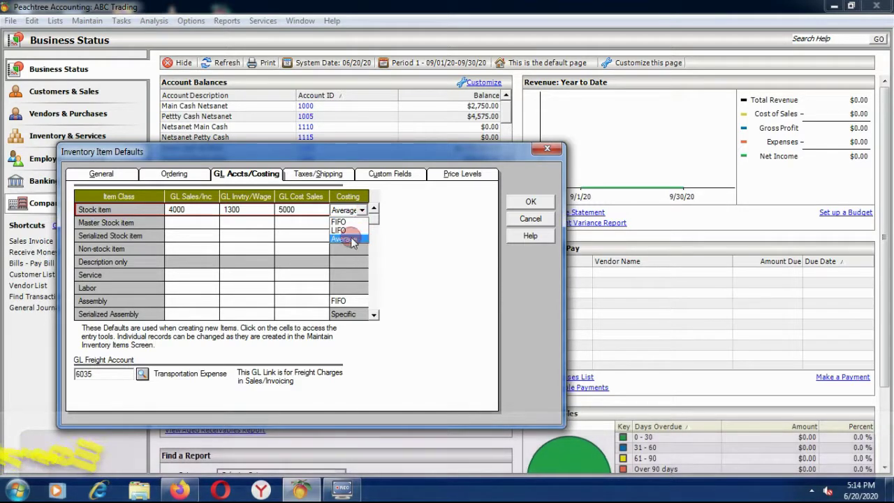
{"action": "left_click", "coordinate": [356, 240]}
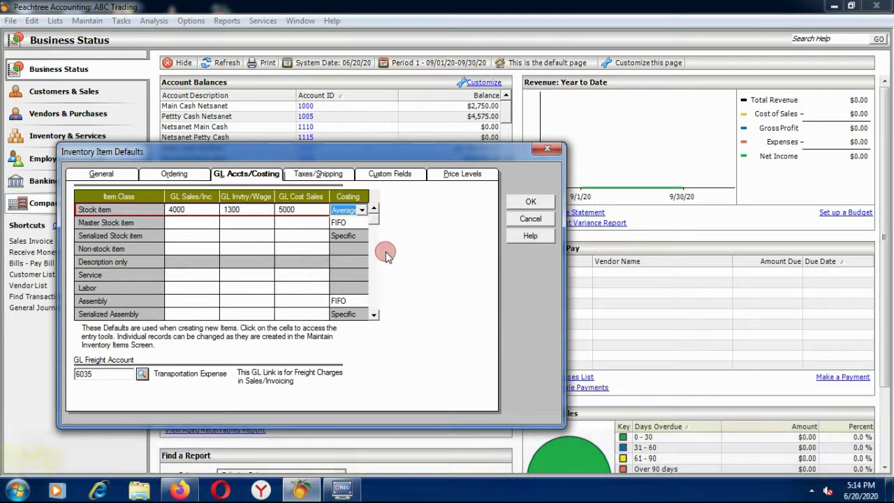
Select 6035 Transportation Expense as the GL freight account for the inventory item defaults.
{"action": "left_click", "coordinate": [113, 375]}
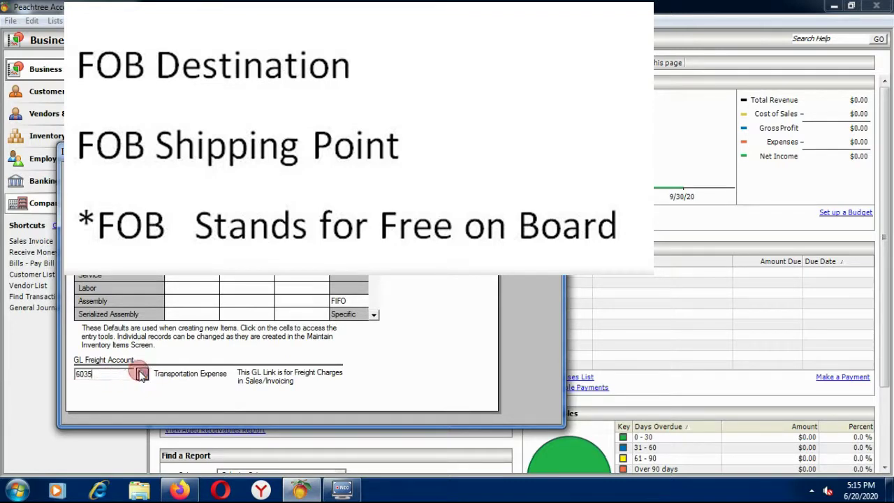
{"action": "left_click", "coordinate": [142, 375]}
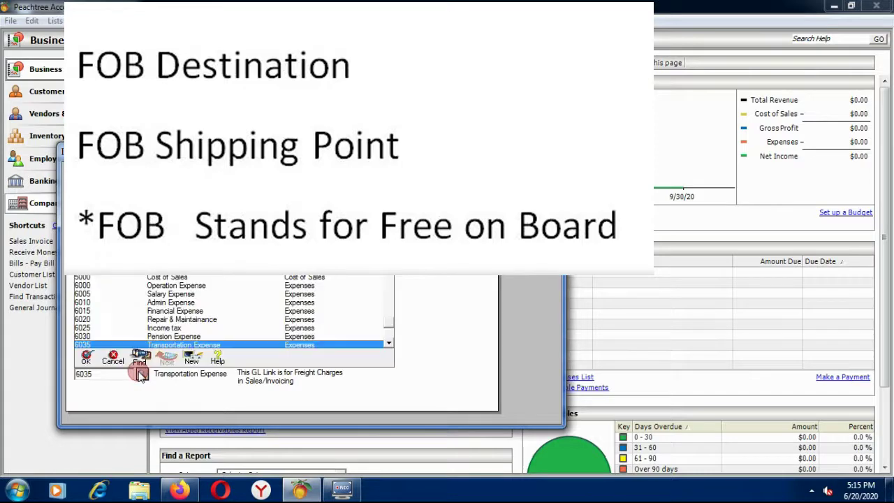
{"action": "left_click", "coordinate": [182, 345]}
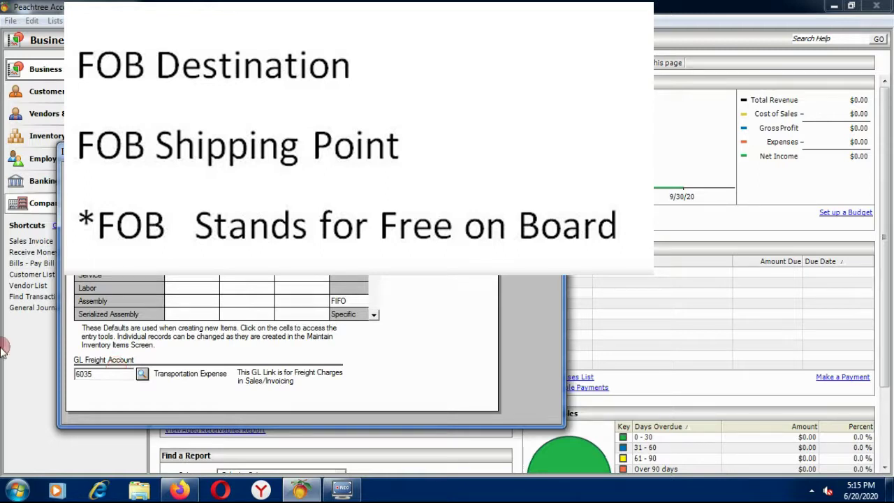
{"action": "left_click", "coordinate": [94, 375]}
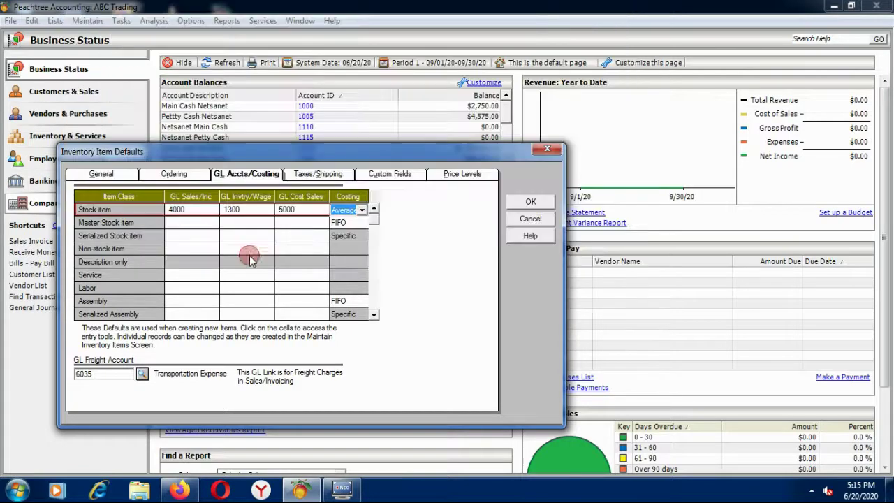
Enable price levels 3 through 10 in the inventory item defaults.
{"action": "left_click", "coordinate": [462, 175]}
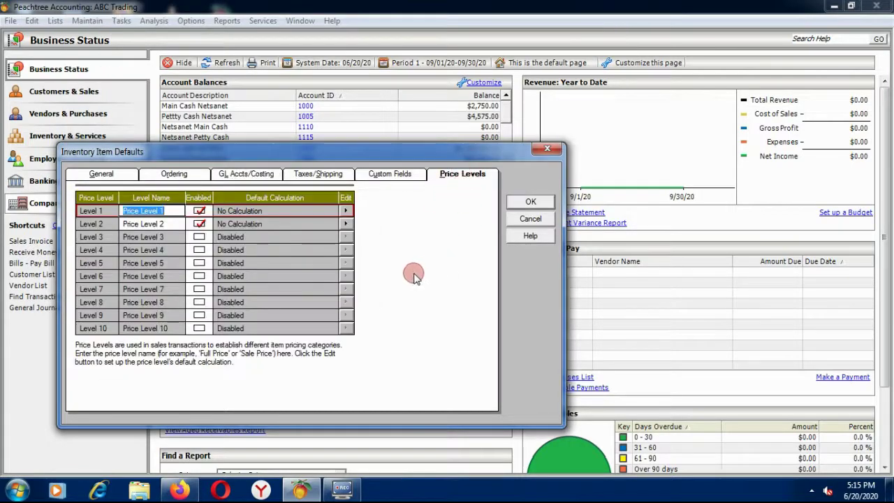
{"action": "left_click", "coordinate": [199, 237]}
{"action": "left_click", "coordinate": [199, 250]}
{"action": "left_click", "coordinate": [199, 264]}
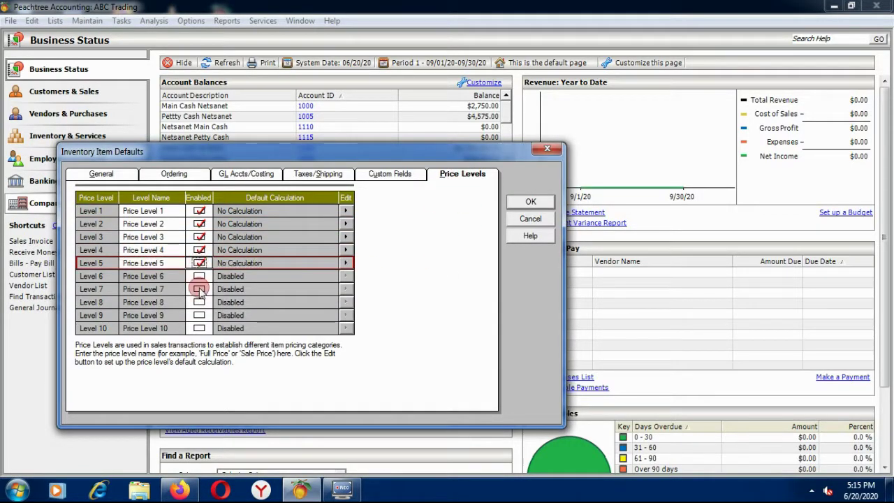
{"action": "left_click", "coordinate": [199, 276]}
{"action": "left_click", "coordinate": [199, 289]}
{"action": "left_click", "coordinate": [199, 302]}
{"action": "left_click", "coordinate": [199, 315]}
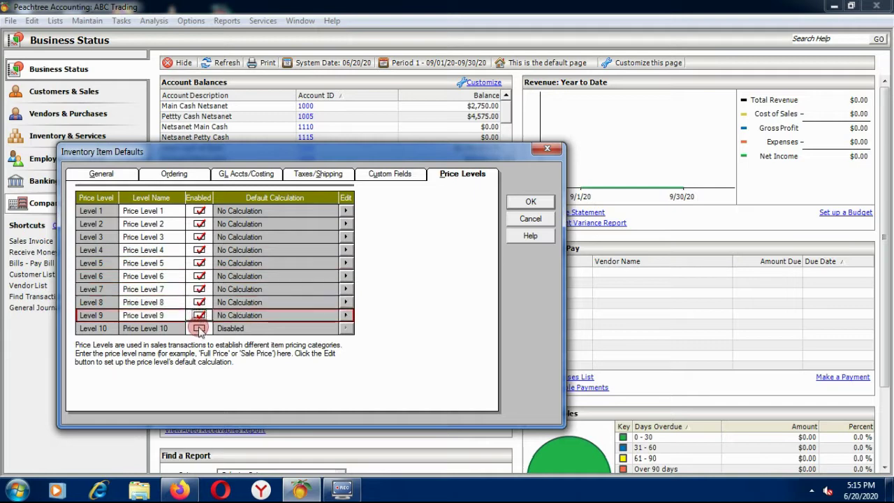
{"action": "left_click", "coordinate": [199, 328]}
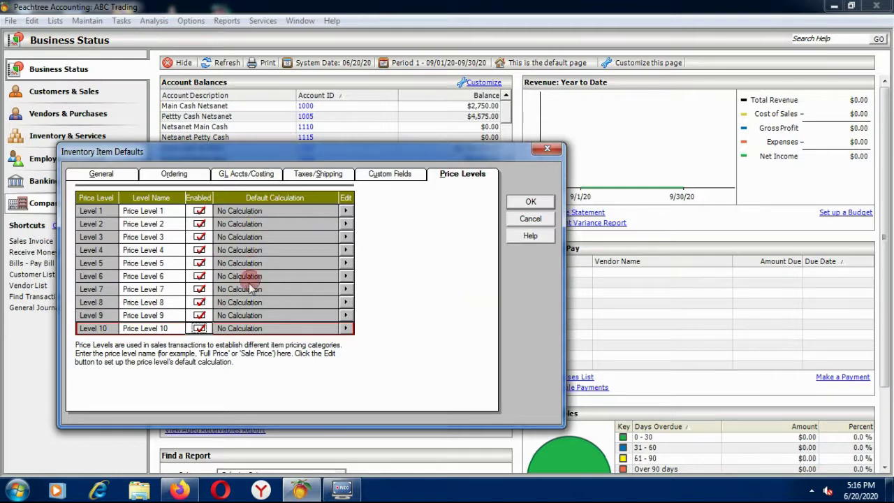
Disable price levels 3 through 10 and accept the inventory item defaults.
{"action": "left_click", "coordinate": [199, 327]}
{"action": "left_click", "coordinate": [199, 315]}
{"action": "left_click", "coordinate": [199, 302]}
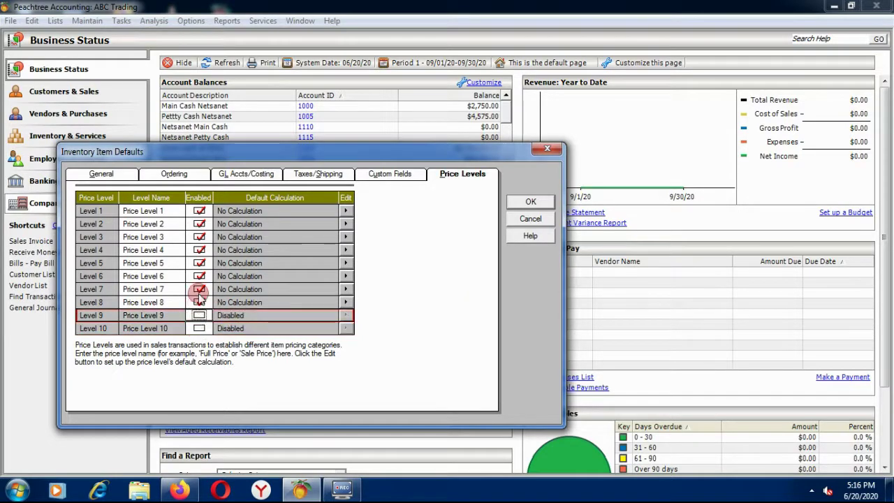
{"action": "left_click", "coordinate": [199, 288]}
{"action": "left_click", "coordinate": [199, 276]}
{"action": "left_click", "coordinate": [199, 263]}
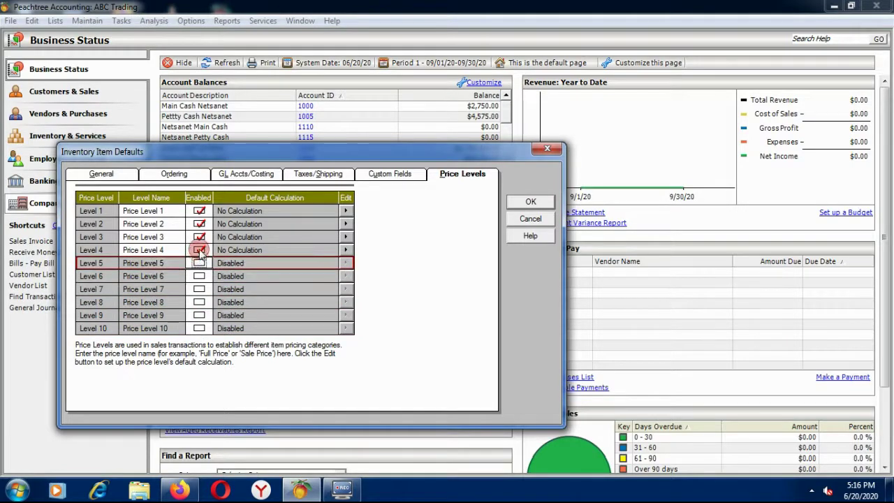
{"action": "left_click", "coordinate": [199, 249]}
{"action": "left_click", "coordinate": [199, 236]}
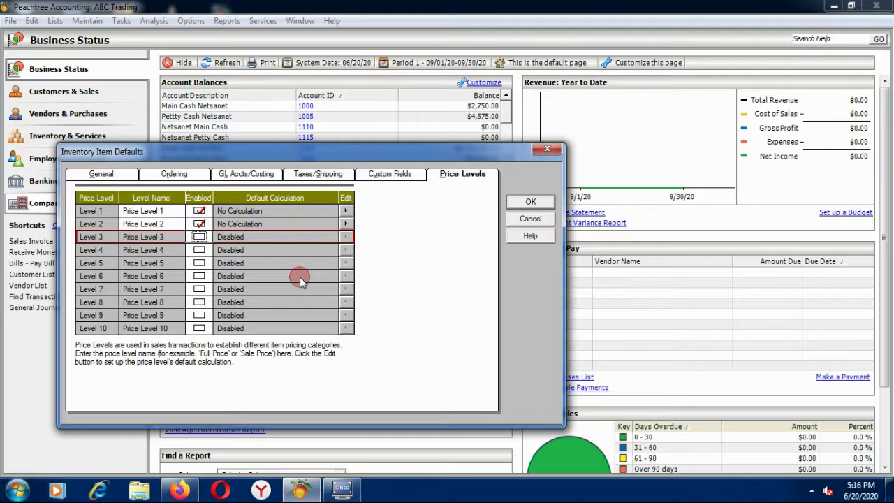
{"action": "left_click", "coordinate": [530, 202]}
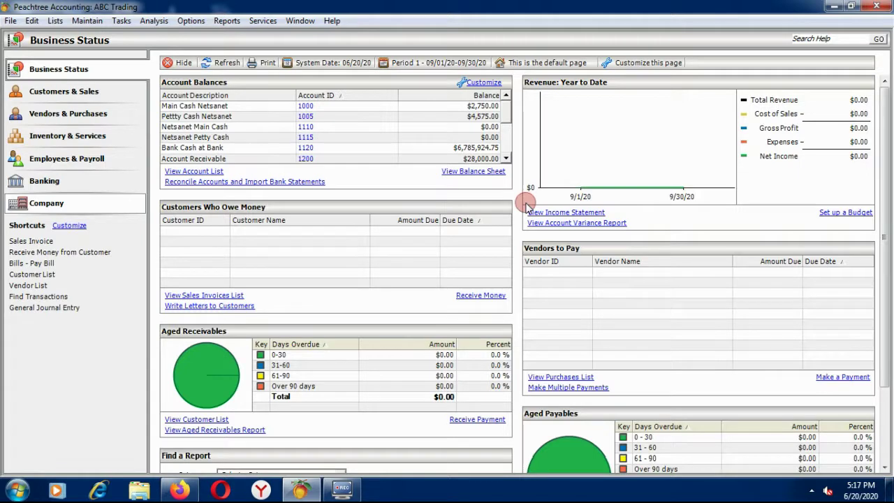
Start a new inventory item record with the item ID com 01 and the description Dell computer.
{"action": "left_click", "coordinate": [90, 22]}
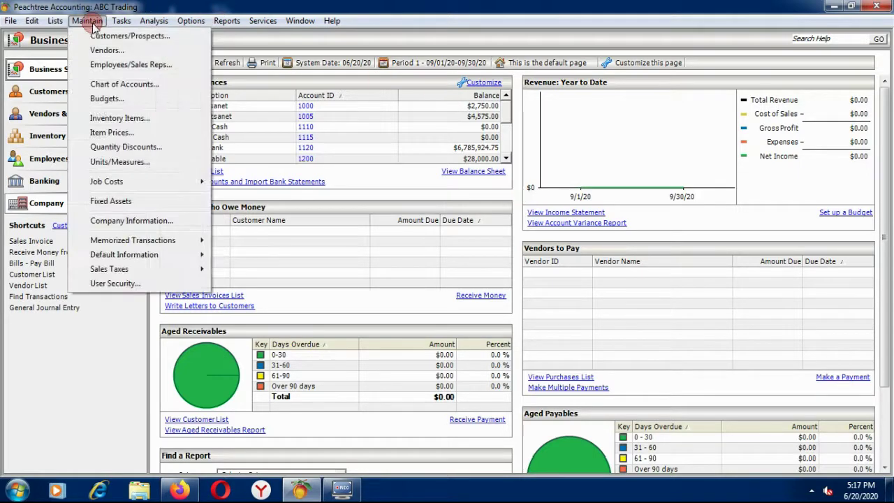
{"action": "left_click", "coordinate": [117, 118]}
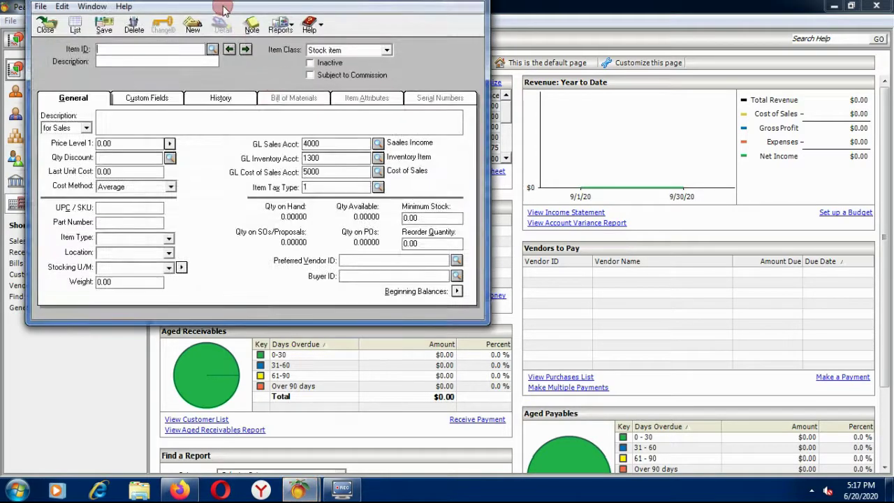
{"action": "left_click_drag", "start_coordinate": [211, 6], "coordinate": [243, 74]}
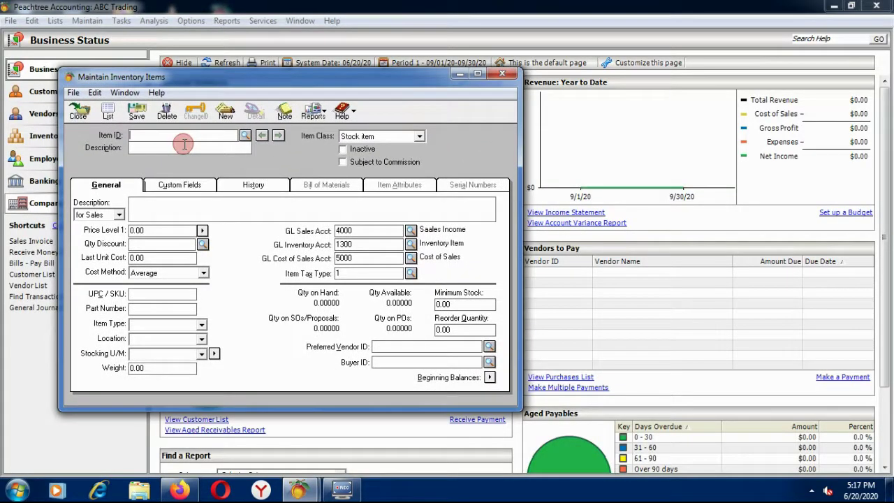
{"action": "type", "text": "com"}
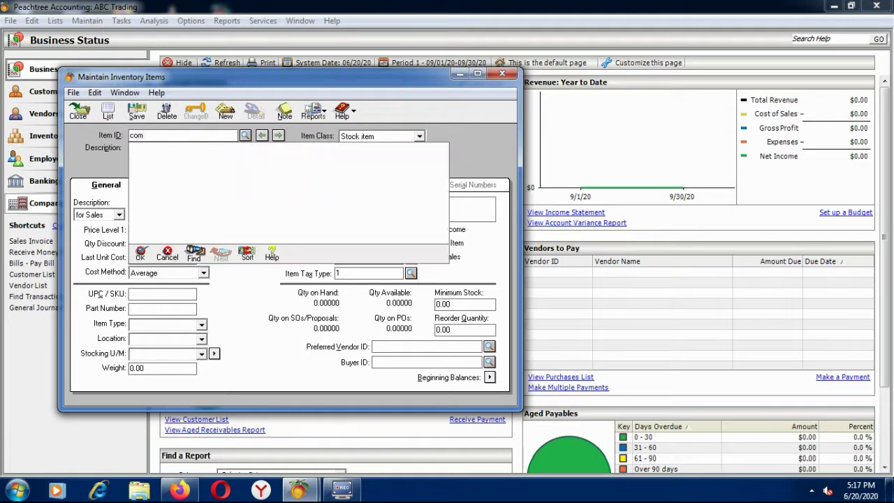
{"action": "type", "text": " 01"}
{"action": "left_click", "coordinate": [183, 144]}
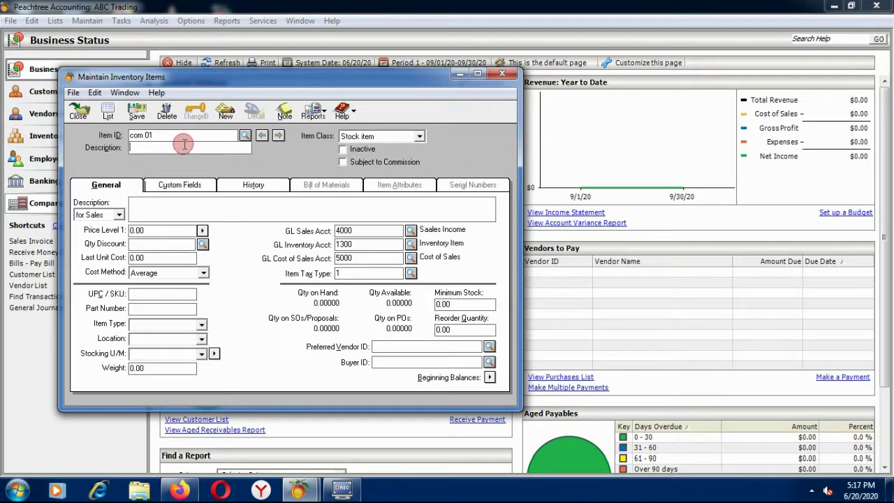
{"action": "type", "text": "Dell"}
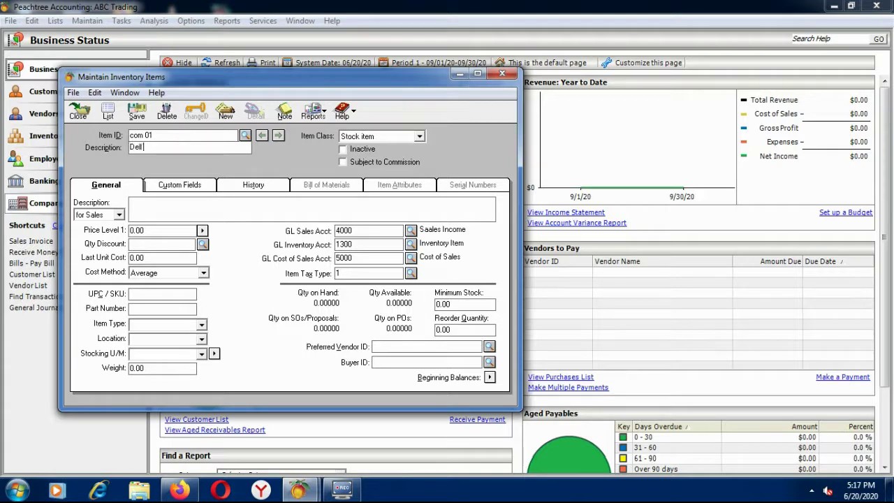
{"action": "type", "text": " computer"}
{"action": "left_click", "coordinate": [169, 209]}
{"action": "left_click", "coordinate": [648, 257]}
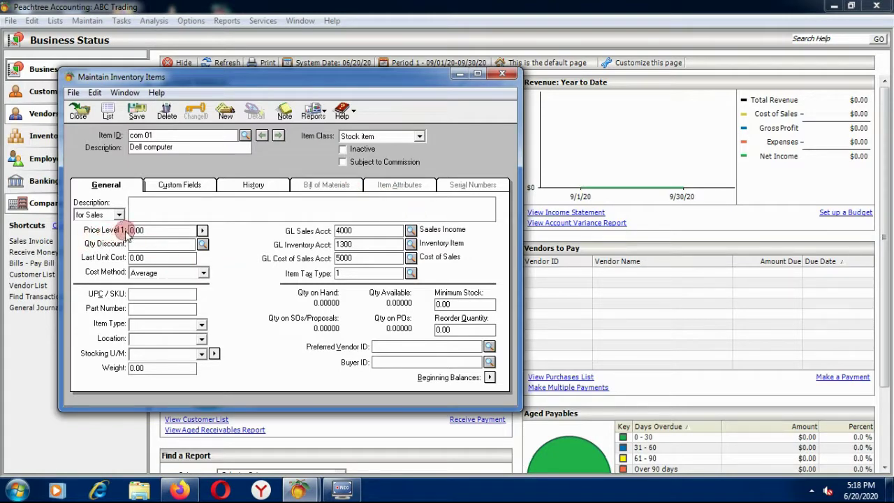
Set the Dell computer's Price Level 1 to 8,000 and Price Level 2 to 7,500, and accept the price levels.
{"action": "left_click", "coordinate": [203, 231]}
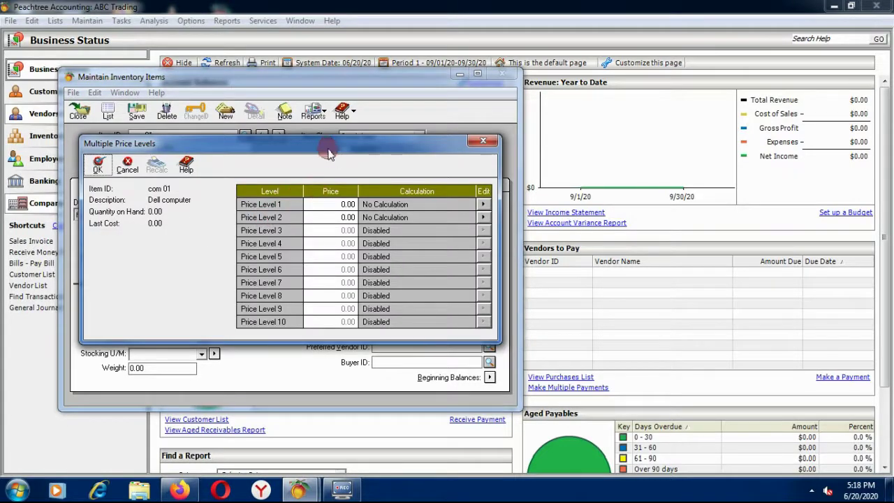
{"action": "left_click_drag", "start_coordinate": [329, 154], "coordinate": [279, 152]}
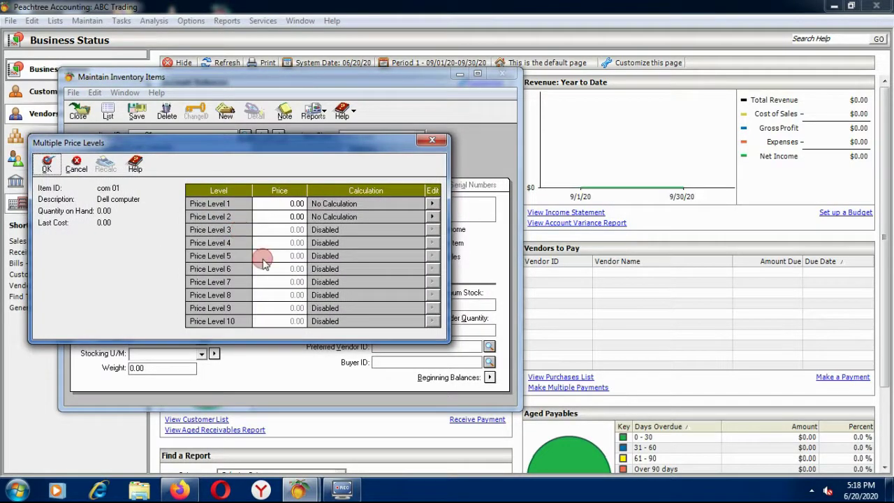
{"action": "left_click", "coordinate": [290, 204]}
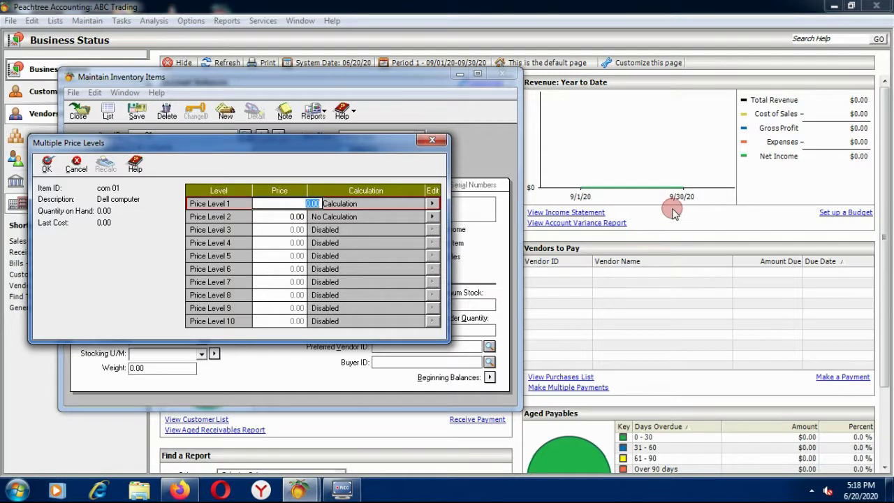
{"action": "type", "text": "8000"}
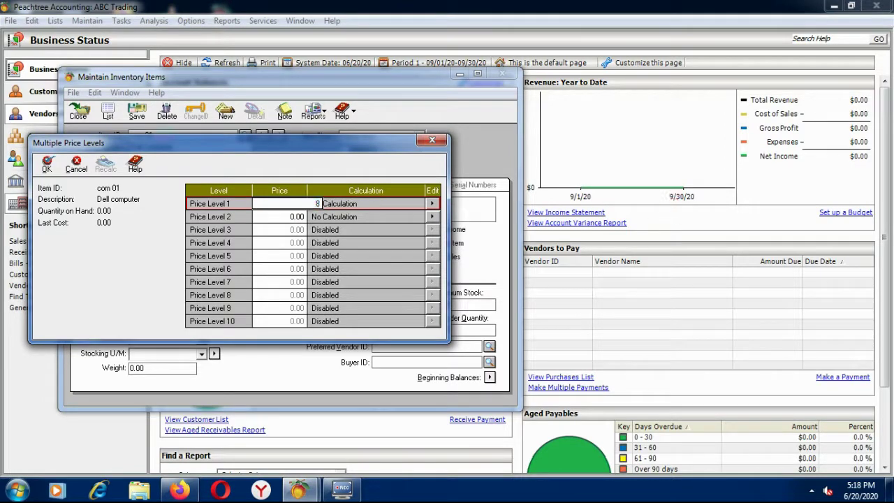
{"action": "left_click", "coordinate": [674, 213]}
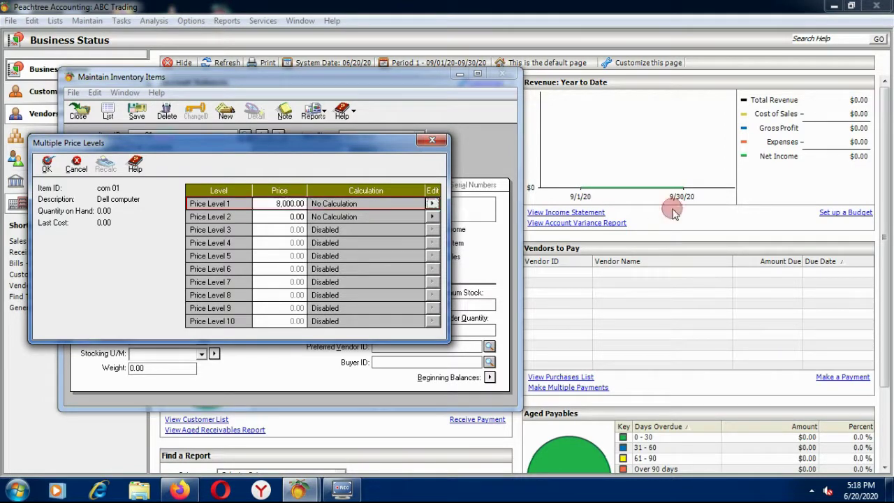
{"action": "left_click", "coordinate": [300, 216]}
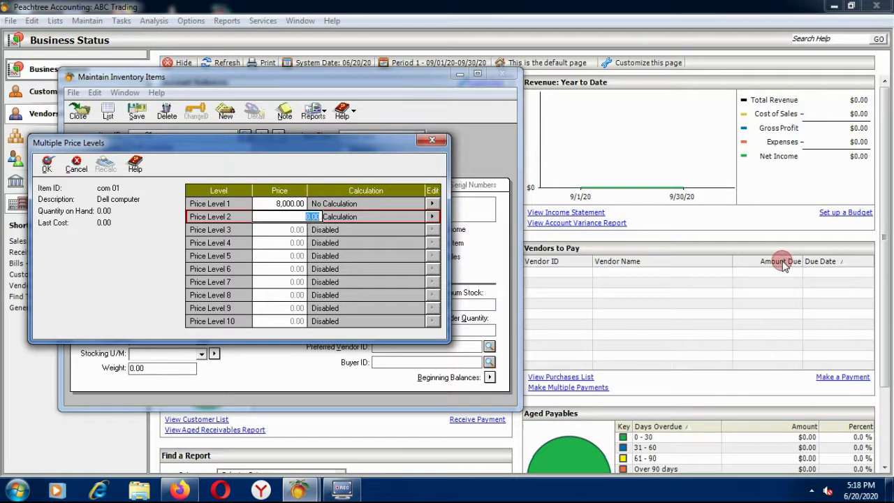
{"action": "type", "text": "7500"}
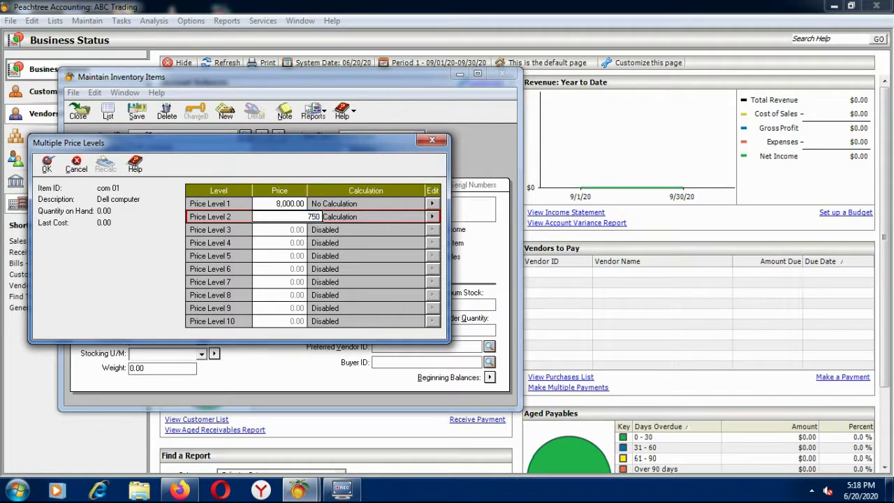
{"action": "left_click", "coordinate": [782, 262]}
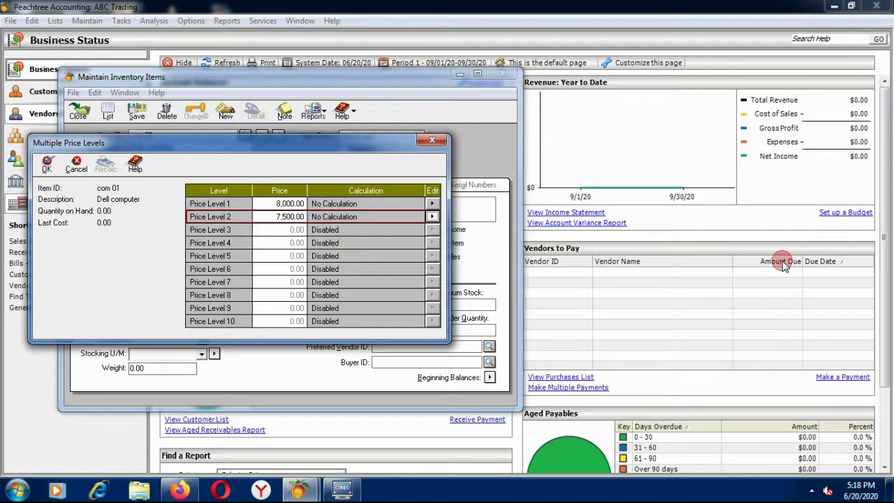
{"action": "left_click", "coordinate": [46, 165]}
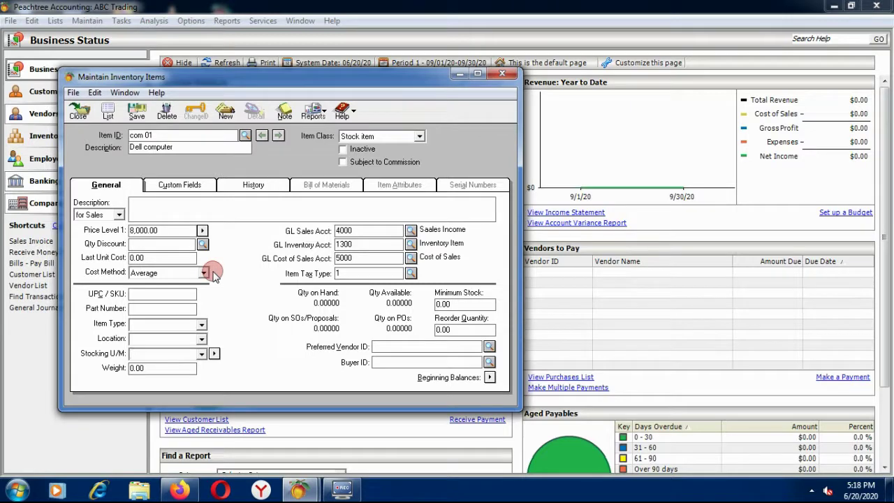
Set the Dell computer's last unit cost to 5,000.
{"action": "left_click", "coordinate": [271, 294]}
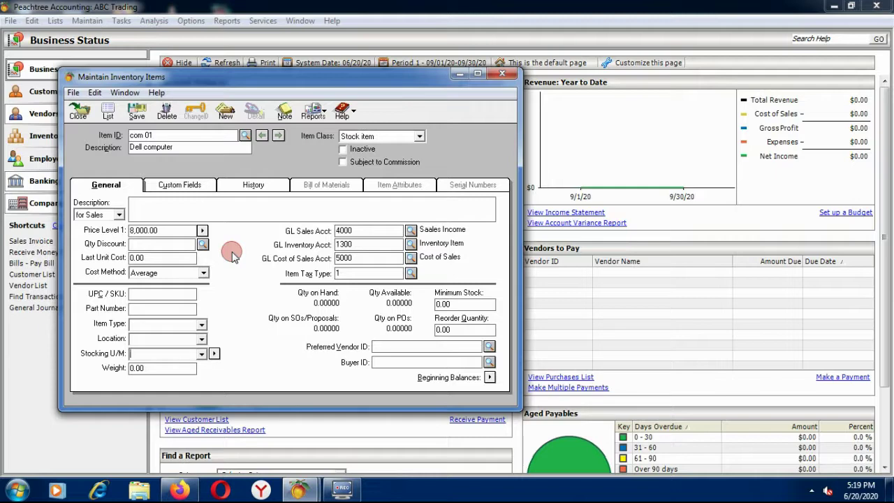
{"action": "left_click", "coordinate": [157, 256]}
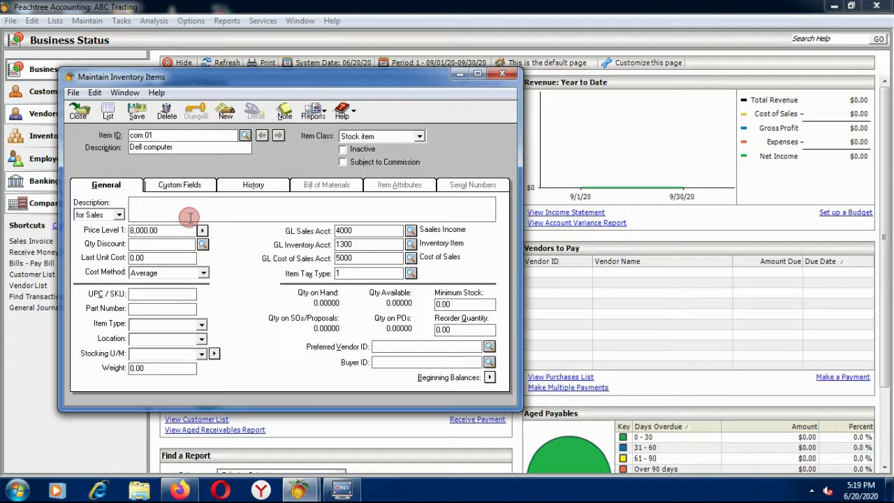
{"action": "key", "text": "BackSpace"}
{"action": "key", "text": "BackSpace"}
{"action": "key", "text": "BackSpace"}
{"action": "key", "text": "BackSpace"}
{"action": "type", "text": "400"}
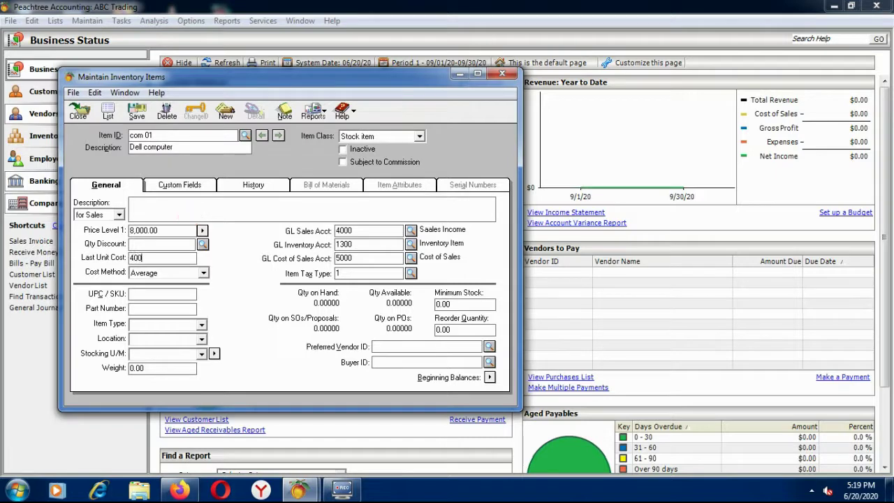
{"action": "key", "text": "BackSpace"}
{"action": "key", "text": "BackSpace"}
{"action": "key", "text": "BackSpace"}
{"action": "type", "text": "5000"}
{"action": "left_click", "coordinate": [132, 227]}
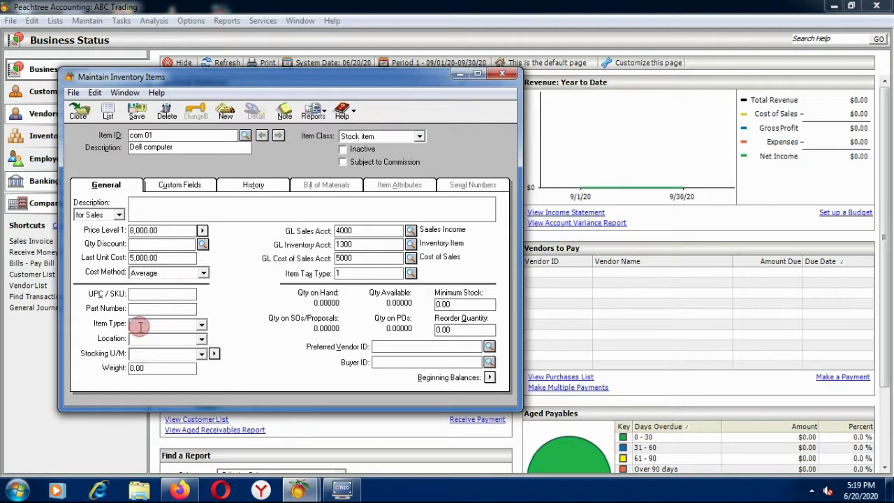
Set the Dell computer's item type to Desktop, leaving the UPC / SKU and part number blank.
{"action": "left_click", "coordinate": [133, 294]}
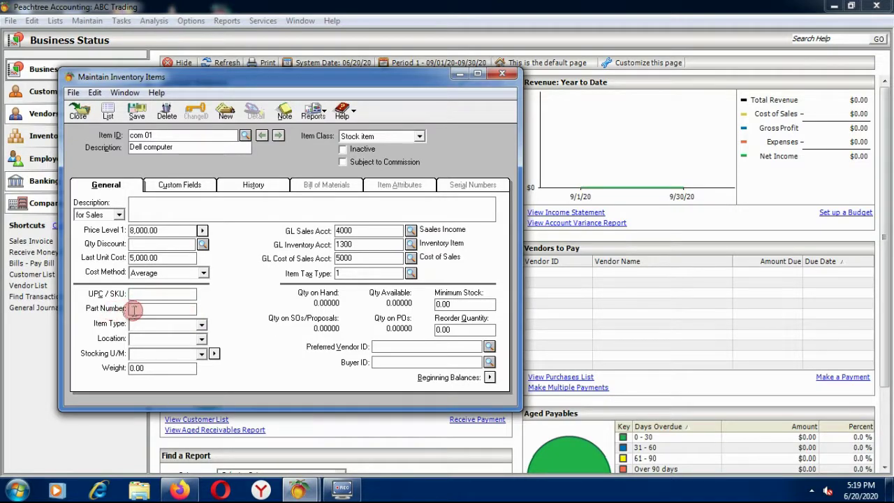
{"action": "left_click", "coordinate": [155, 307]}
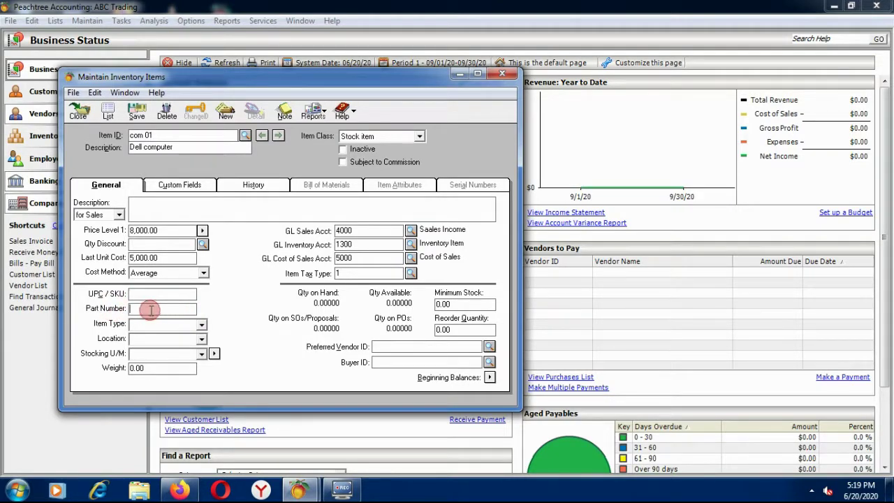
{"action": "left_click", "coordinate": [153, 327]}
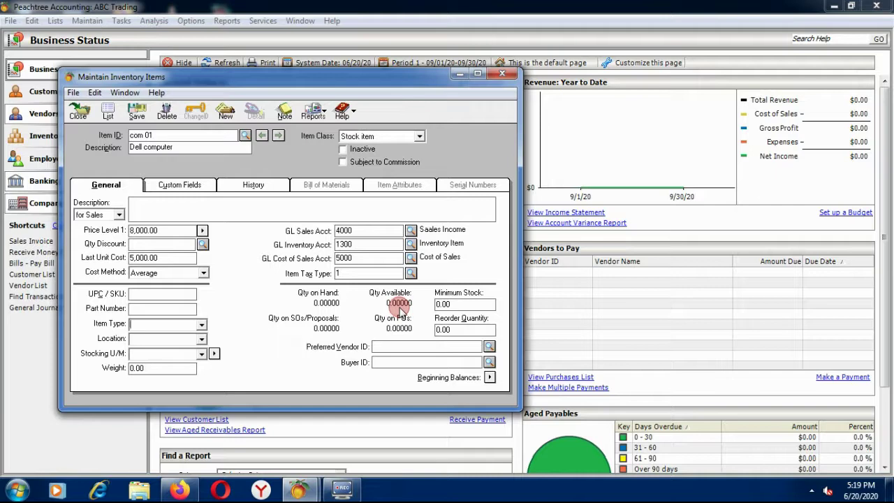
{"action": "type", "text": "De"}
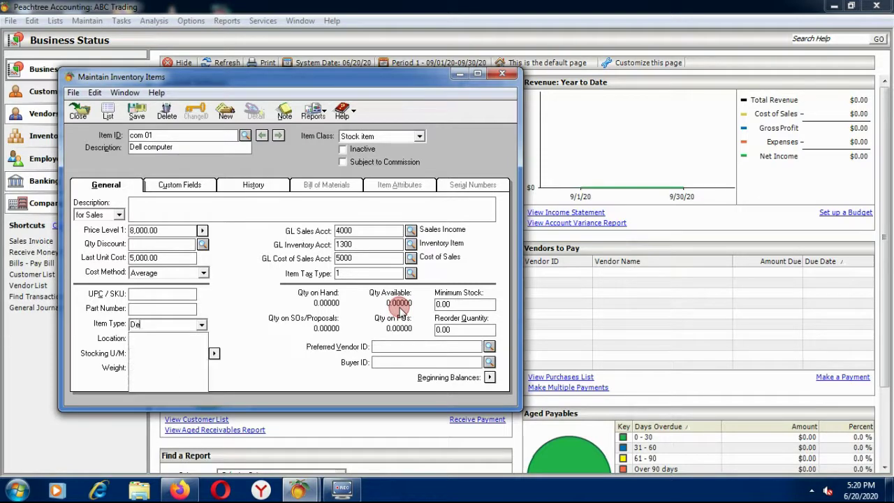
{"action": "type", "text": "sktop"}
{"action": "key", "text": "Tab"}
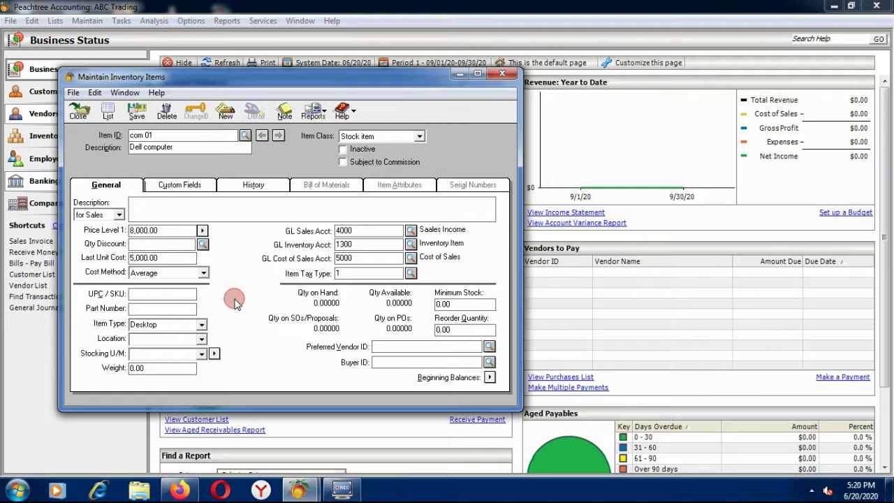
Set the Dell computer's location to WH and its stocking unit of measure to EACH.
{"action": "type", "text": "WH"}
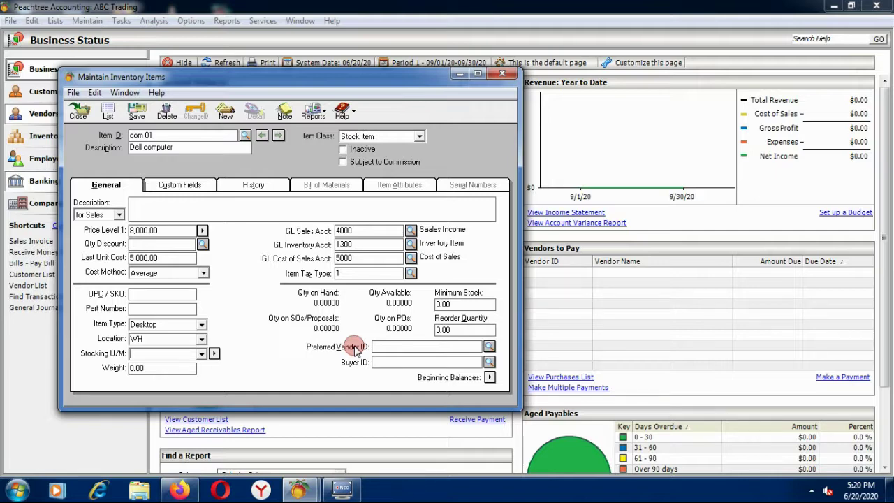
{"action": "type", "text": "E"}
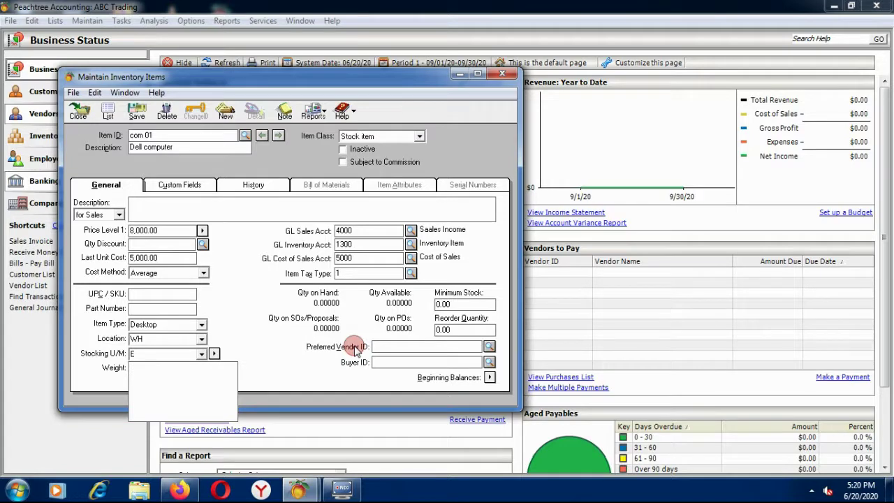
{"action": "type", "text": "ACH"}
{"action": "key", "text": "Tab"}
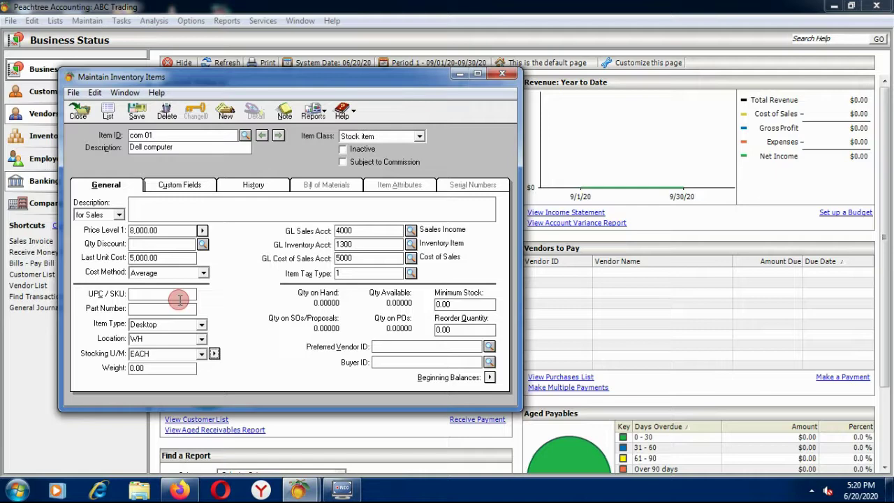
Examine the available item tax types and item classes for the Dell computer without changing them.
{"action": "left_click", "coordinate": [159, 368]}
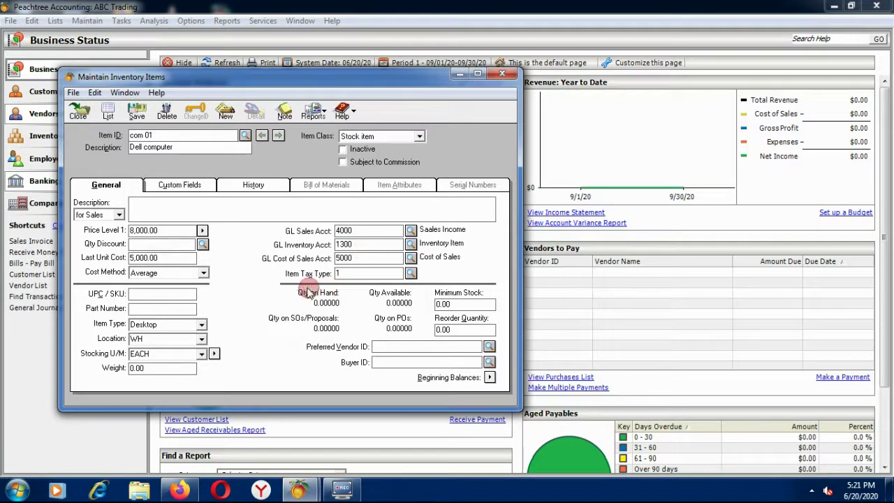
{"action": "left_click", "coordinate": [410, 274]}
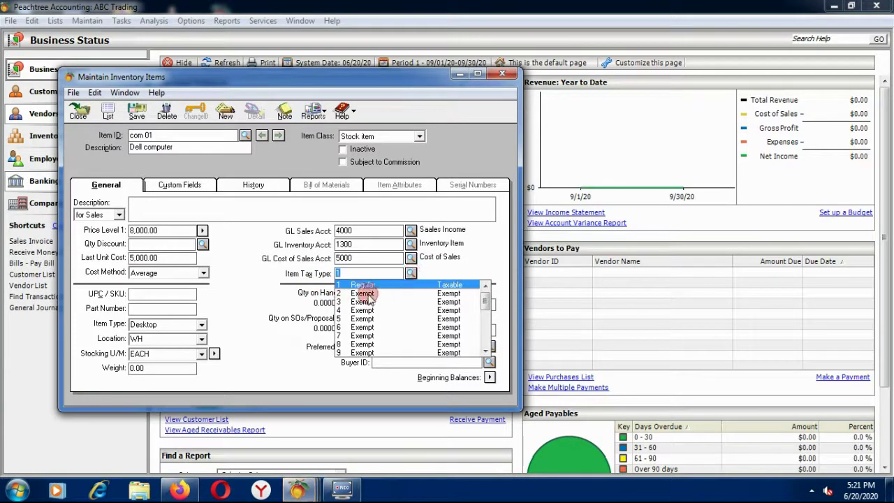
{"action": "left_click", "coordinate": [410, 273]}
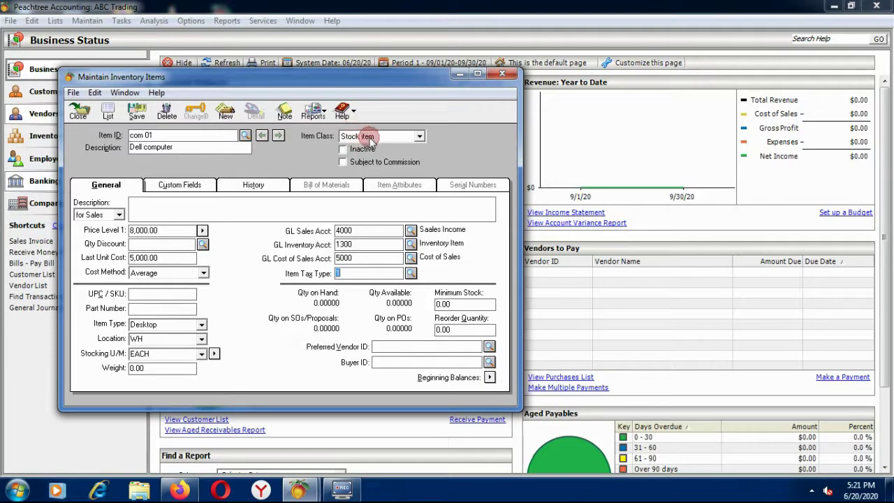
{"action": "left_click", "coordinate": [418, 136]}
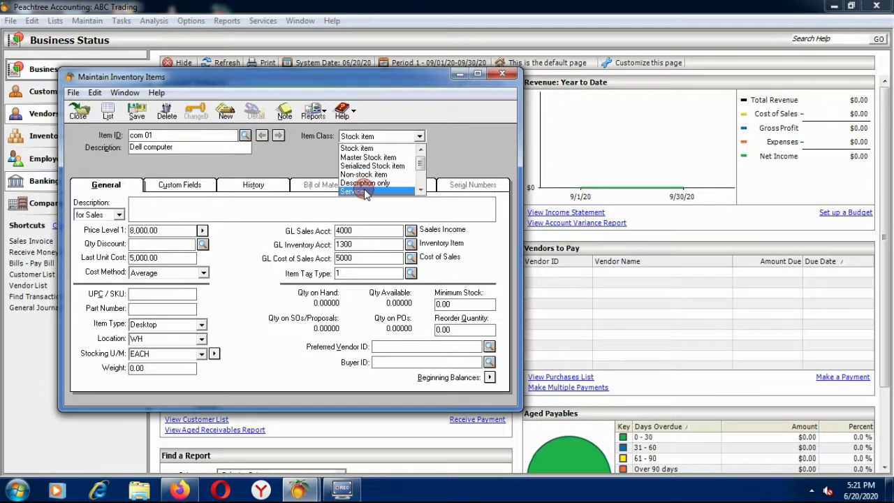
{"action": "left_click", "coordinate": [411, 274]}
{"action": "left_click", "coordinate": [411, 274]}
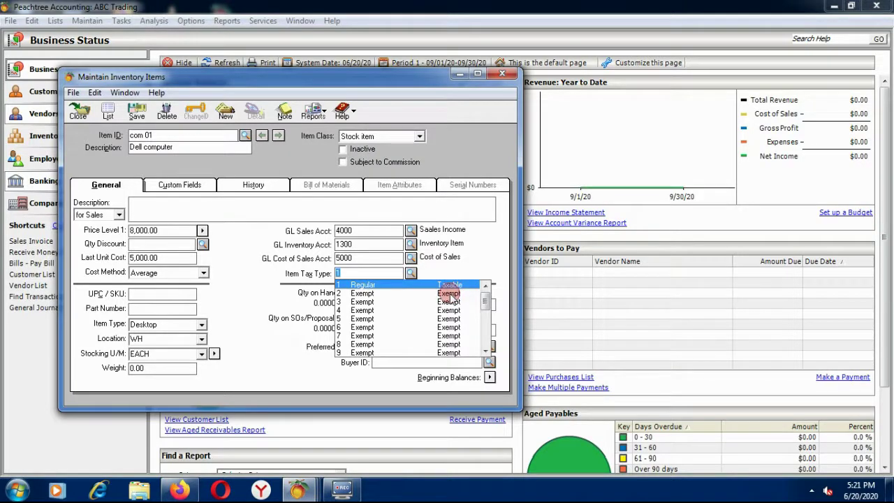
{"action": "left_click", "coordinate": [411, 275]}
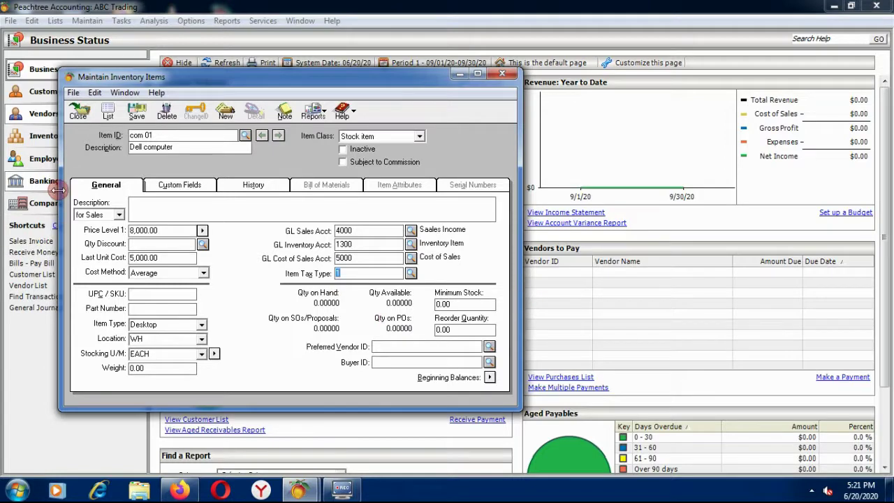
Save the Dell computer item and start a new inventory item with the ID Prin and the description HP Printer.
{"action": "left_click", "coordinate": [137, 112]}
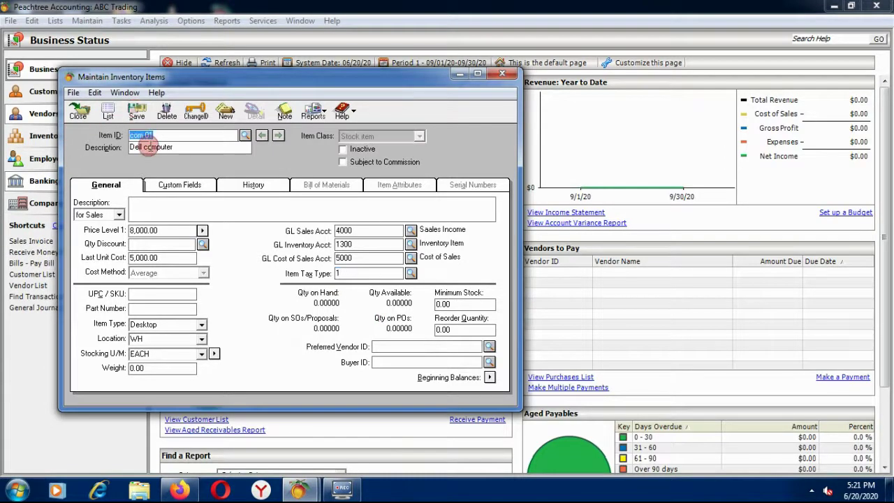
{"action": "left_click", "coordinate": [224, 112]}
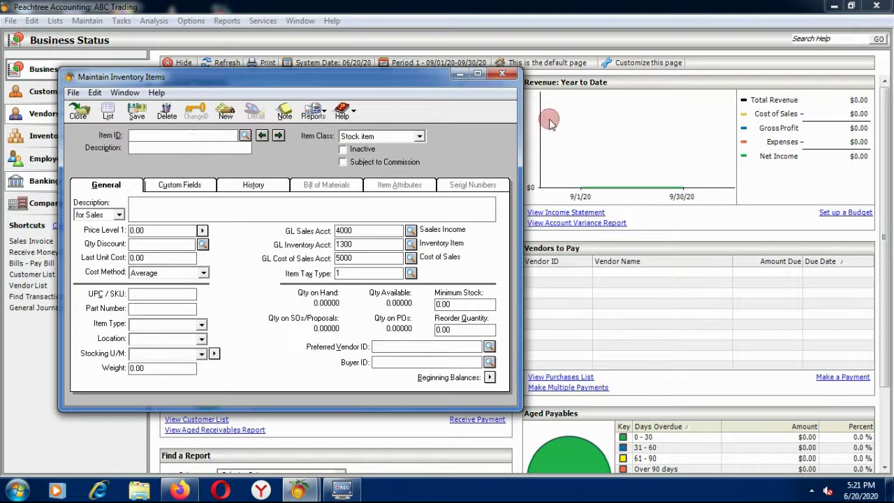
{"action": "type", "text": "Pi"}
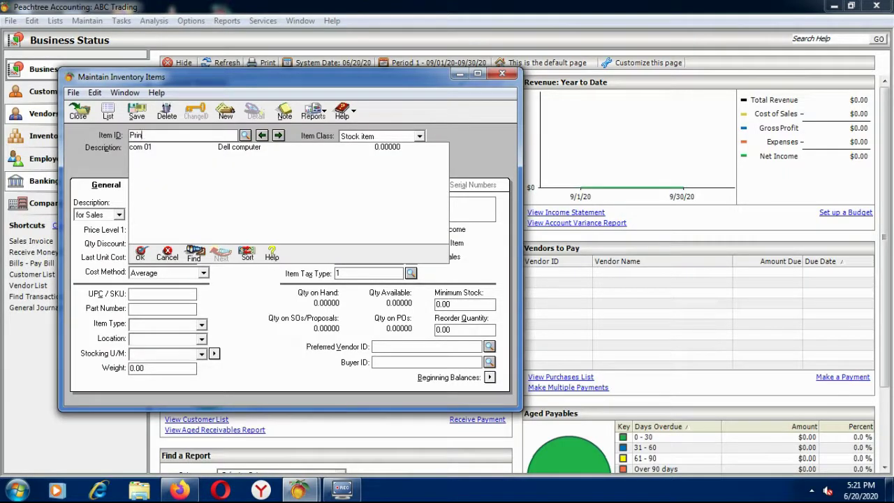
{"action": "left_click", "coordinate": [549, 120]}
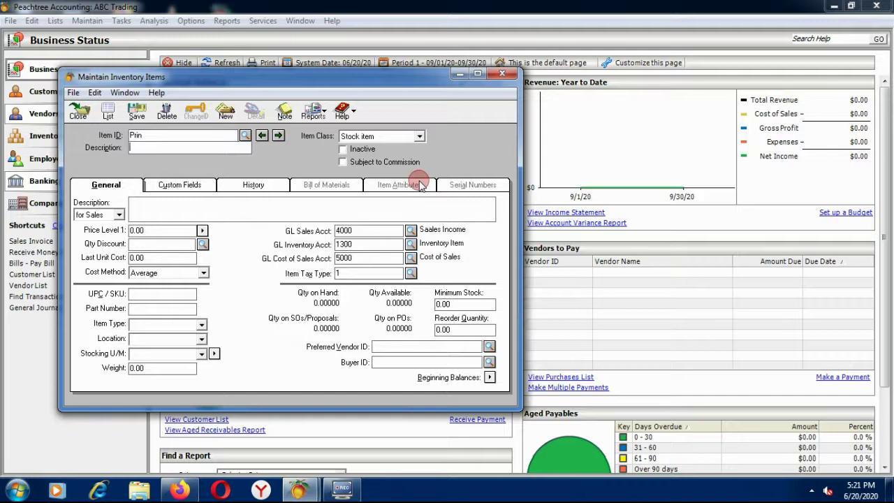
{"action": "type", "text": "HP Printer"}
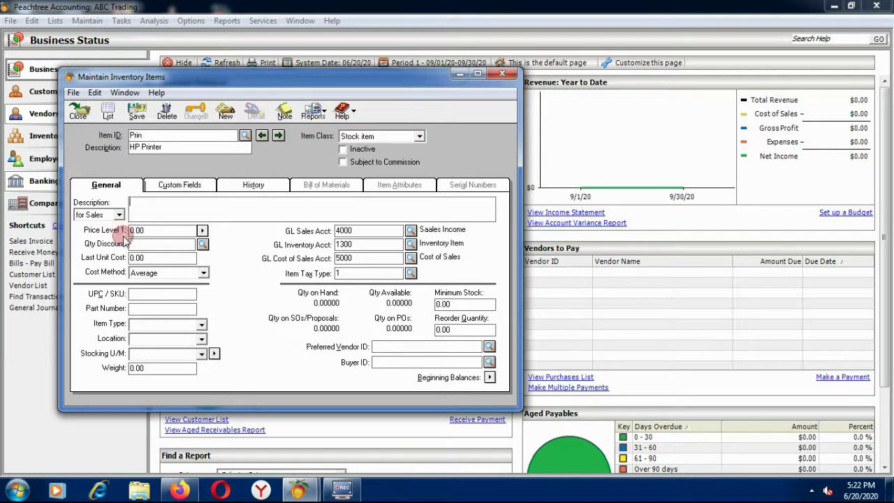
Set the HP Printer's Price Level 1 to 7,000 and Price Level 2 to 6,300.
{"action": "left_click", "coordinate": [202, 230]}
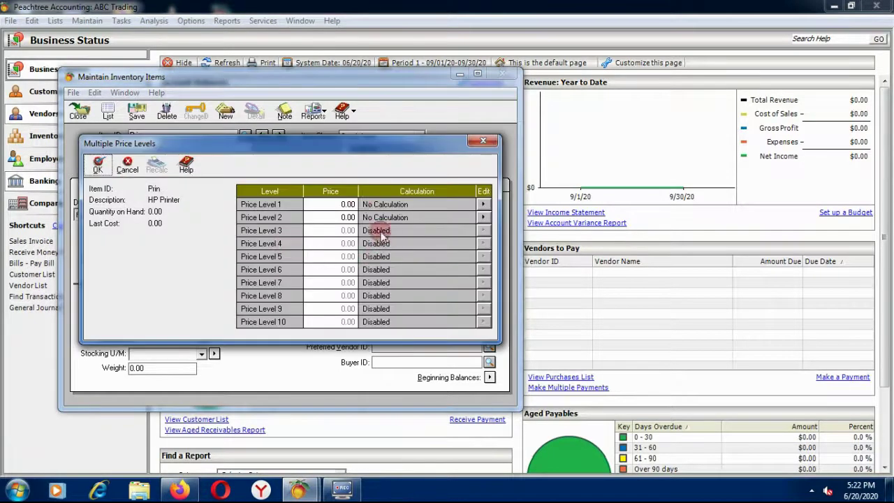
{"action": "left_click", "coordinate": [345, 204]}
{"action": "type", "text": "7000"}
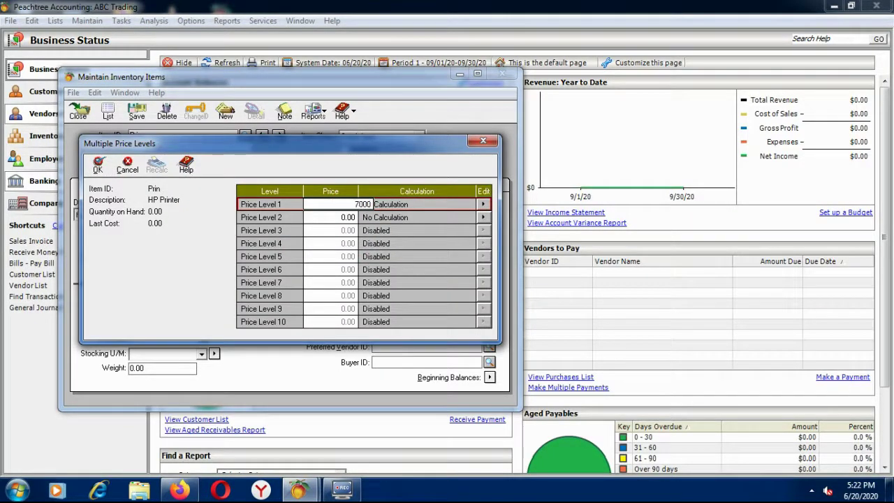
{"action": "key", "text": "Tab"}
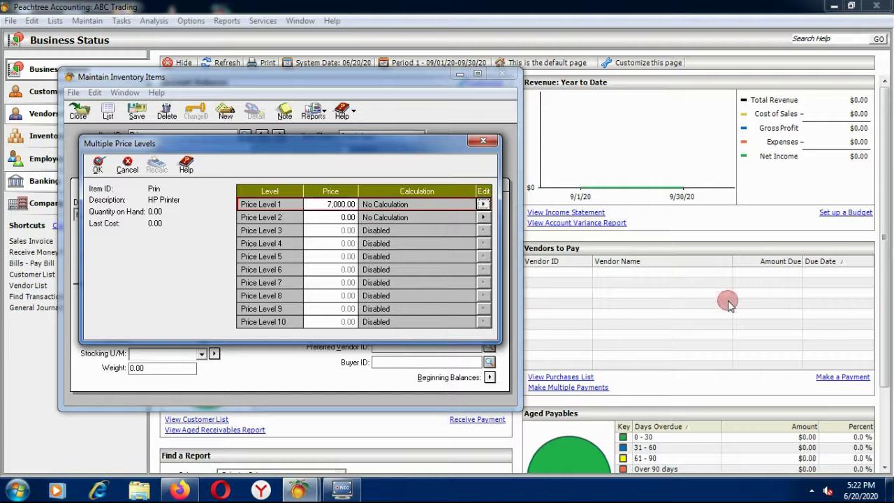
{"action": "left_click", "coordinate": [340, 217]}
{"action": "type", "text": "6"}
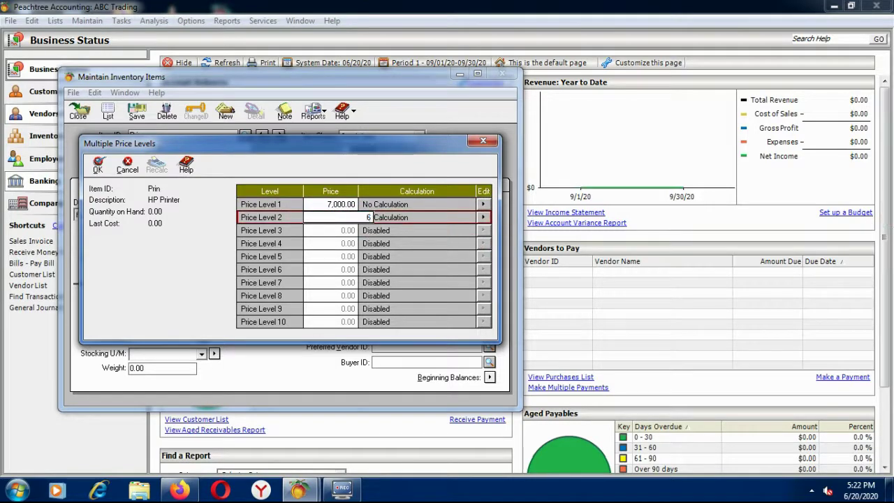
{"action": "type", "text": "300"}
{"action": "key", "text": "Tab"}
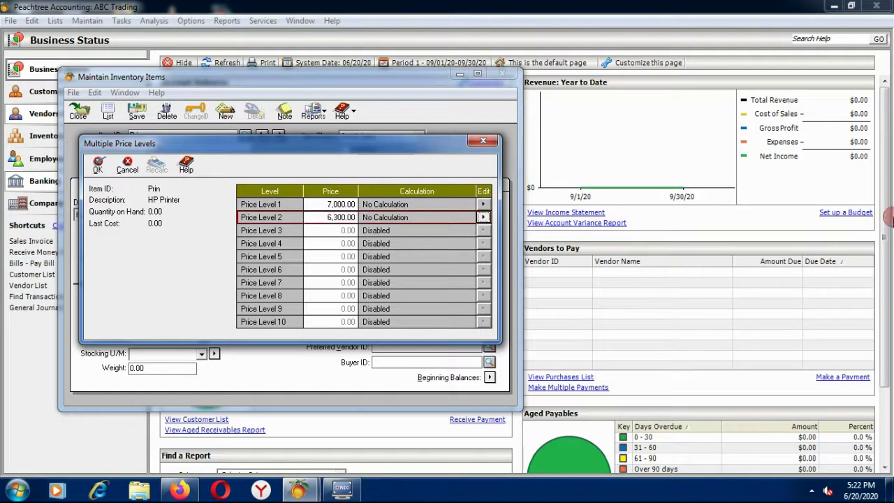
{"action": "left_click", "coordinate": [98, 167]}
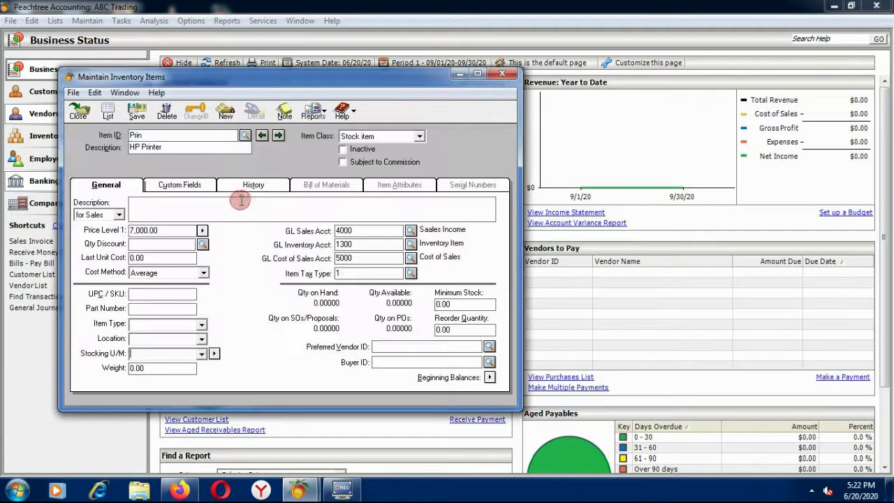
Set the HP Printer's last unit cost to 3,500 and its item type to hp LJ.
{"action": "left_click", "coordinate": [148, 258]}
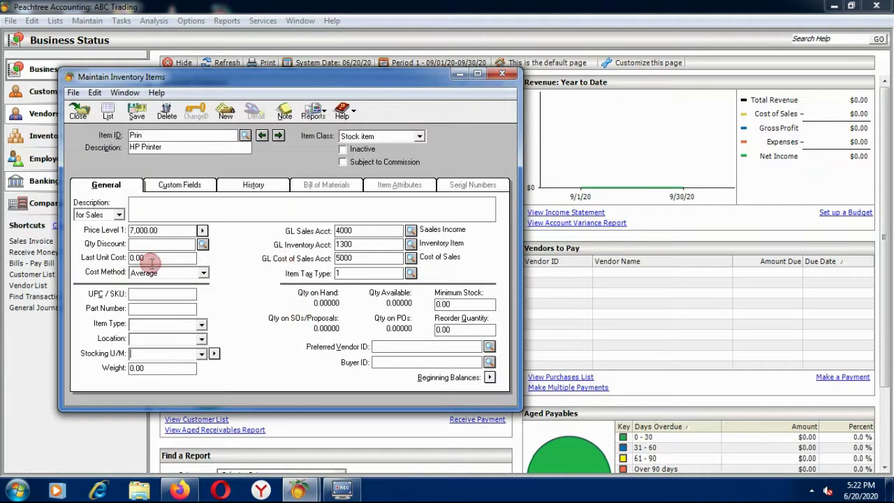
{"action": "type", "text": "35"}
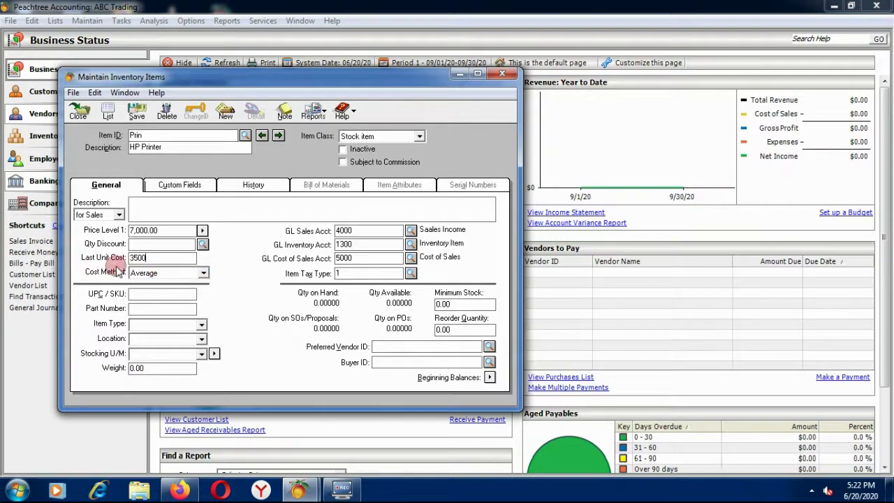
{"action": "left_click", "coordinate": [128, 338]}
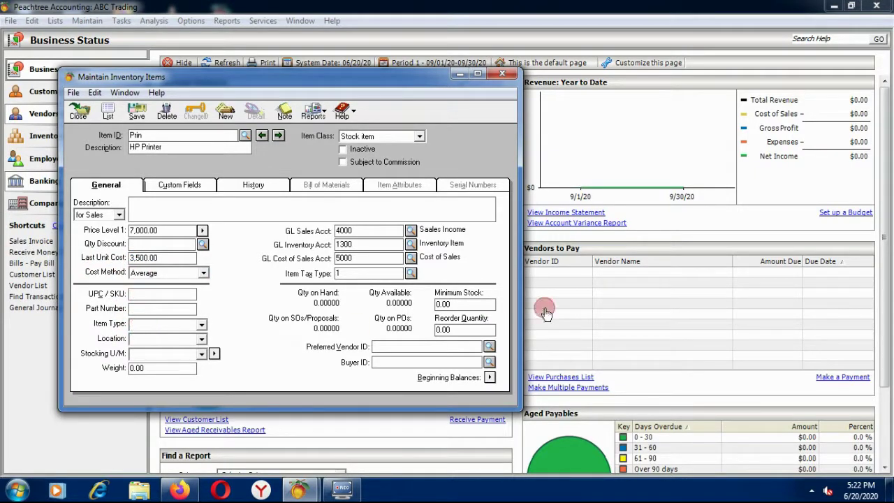
{"action": "type", "text": "hp Lasse"}
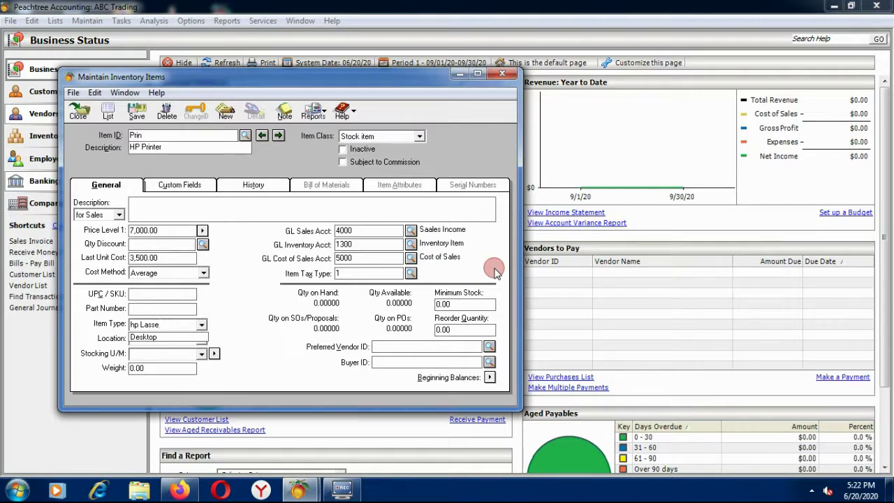
{"action": "key", "text": "BackSpace"}
{"action": "key", "text": "BackSpace"}
{"action": "key", "text": "BackSpace"}
{"action": "key", "text": "BackSpace"}
{"action": "type", "text": "J"}
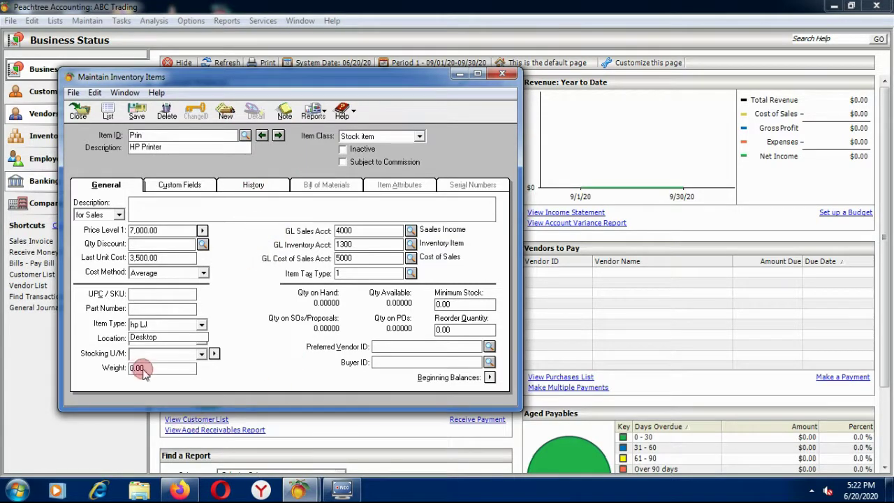
Set the HP Printer's location to Shelf 01.
{"action": "left_click", "coordinate": [157, 338]}
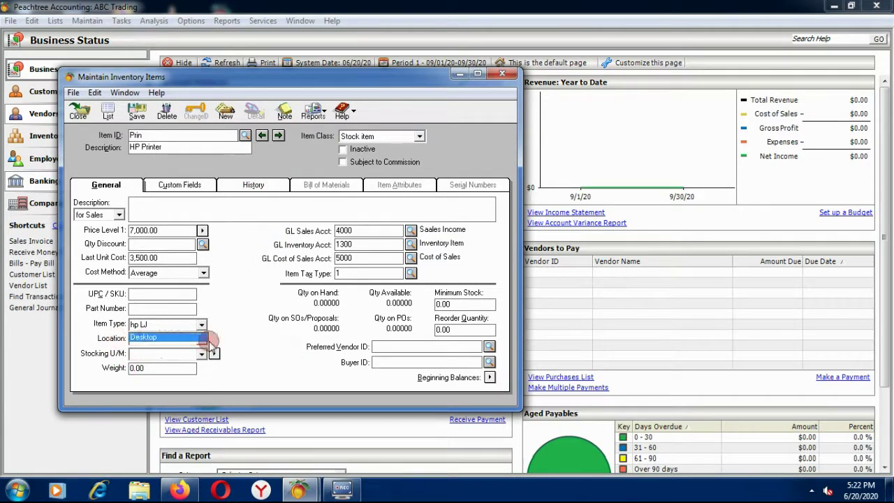
{"action": "key", "text": "Delete"}
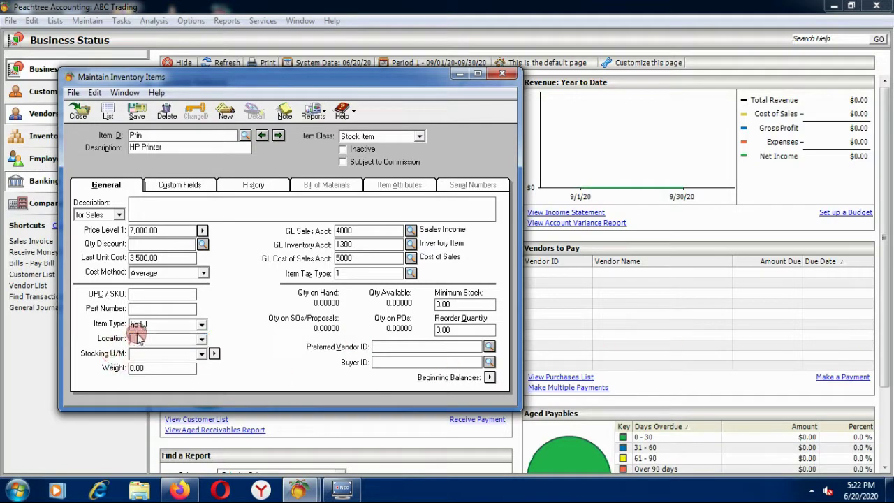
{"action": "type", "text": "S"}
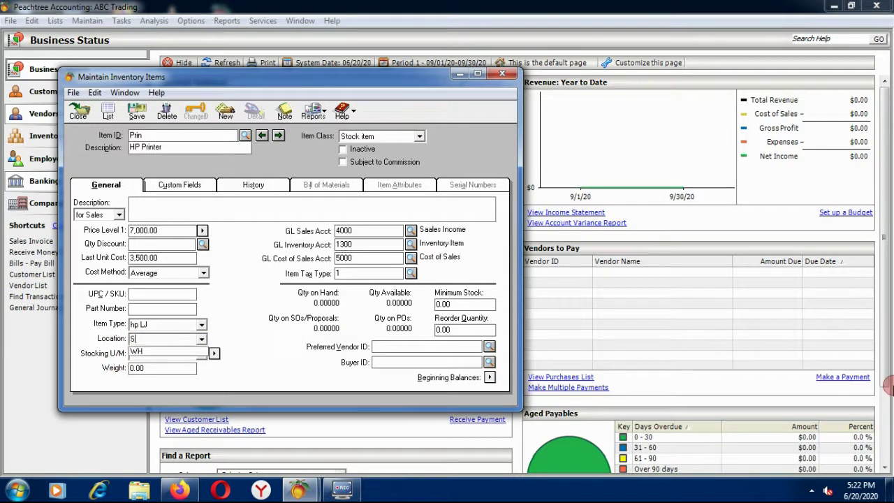
{"action": "type", "text": "helf 01"}
{"action": "key", "text": "Tab"}
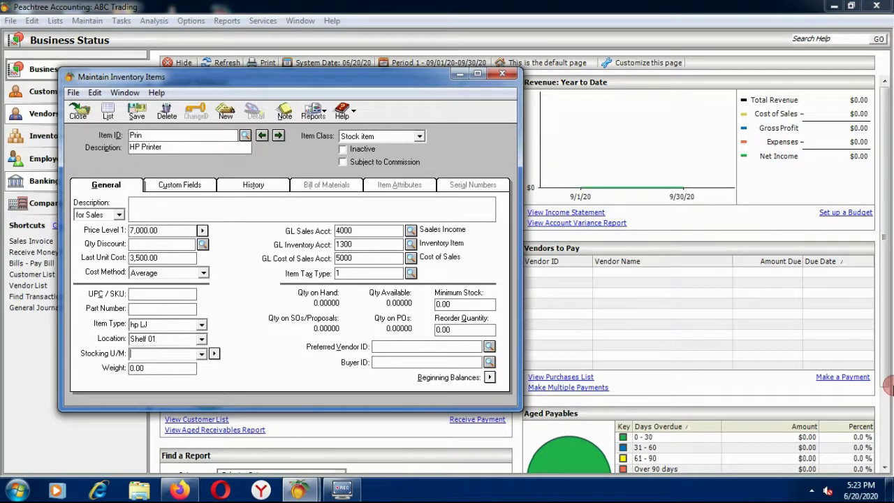
Set the HP Printer's stocking unit of measure to EACH, then save the item and close inventory item maintenance.
{"action": "left_click", "coordinate": [201, 354]}
{"action": "left_click", "coordinate": [143, 368]}
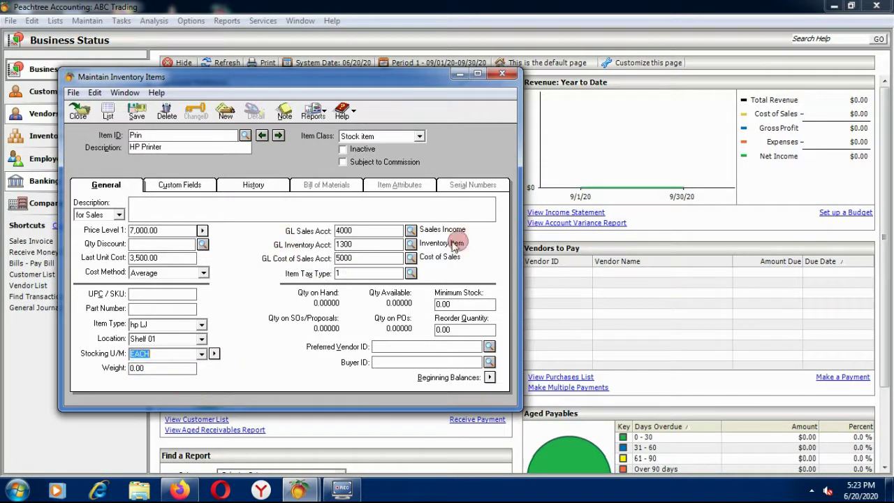
{"action": "left_click", "coordinate": [136, 112]}
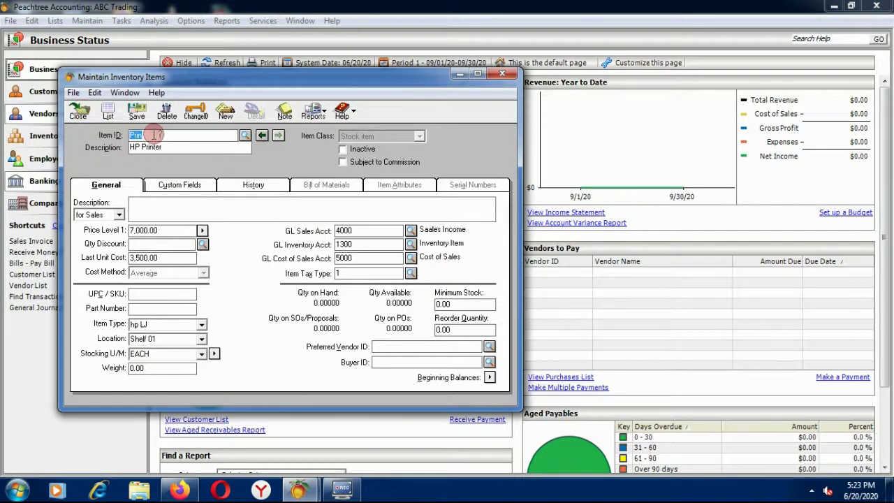
{"action": "left_click", "coordinate": [77, 111]}
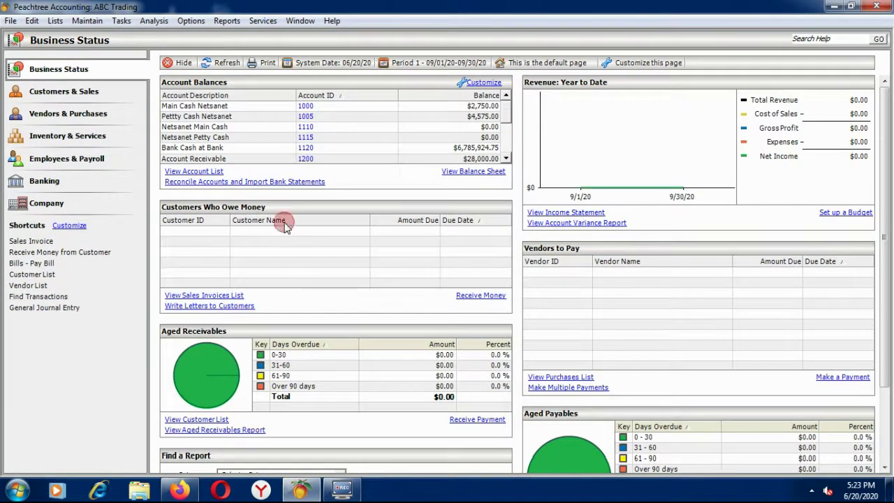
View the inventory Item List report to check the created items, then close the report and the report selection.
{"action": "left_click", "coordinate": [232, 21]}
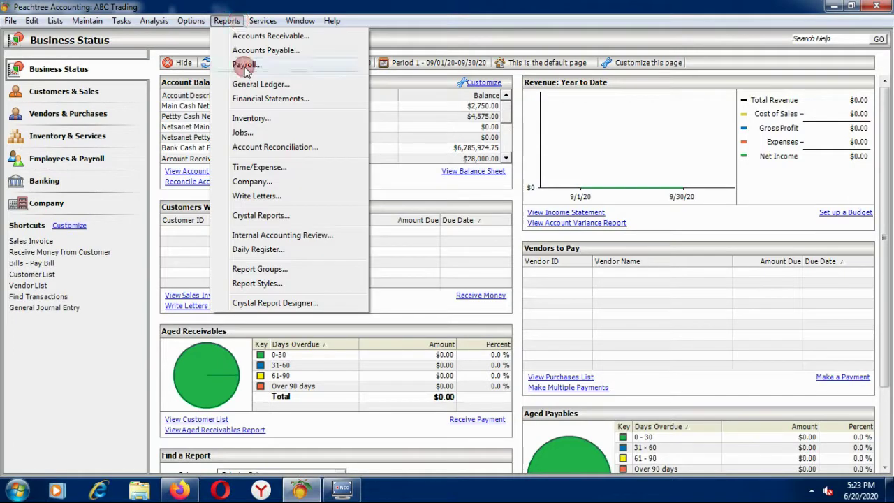
{"action": "left_click", "coordinate": [240, 118]}
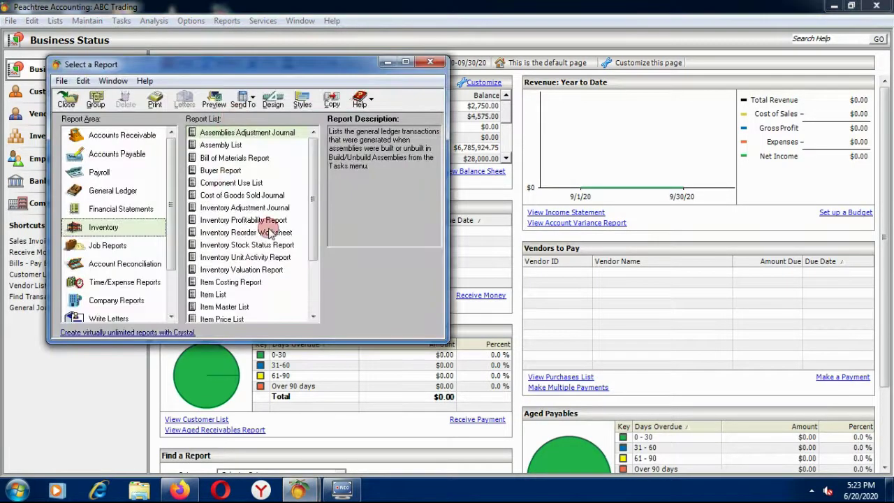
{"action": "double_click", "coordinate": [217, 293]}
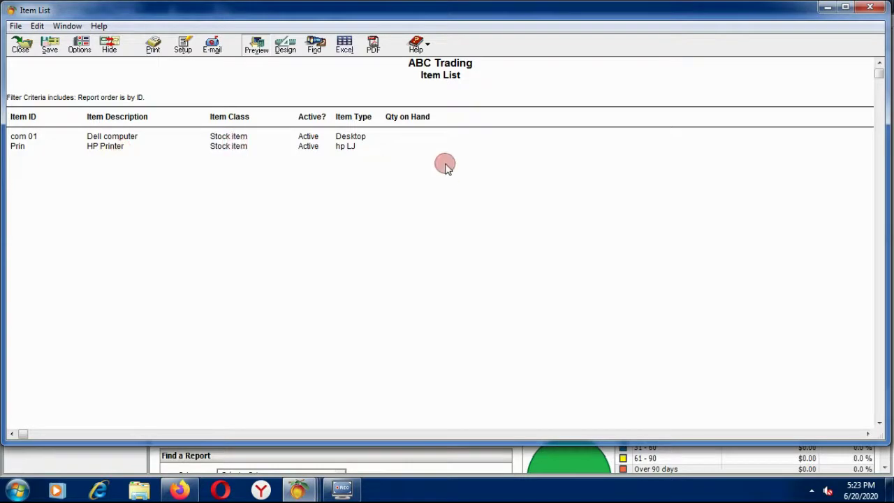
{"action": "left_click", "coordinate": [867, 7]}
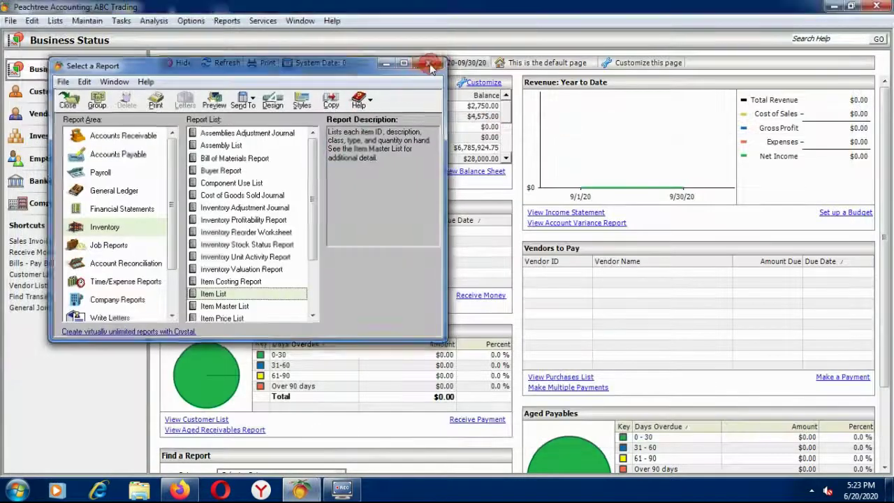
{"action": "left_click", "coordinate": [429, 62]}
Check the Inventory Item account's balance in the General Ledger report, then close the report and the report selection.
{"action": "left_click", "coordinate": [226, 20]}
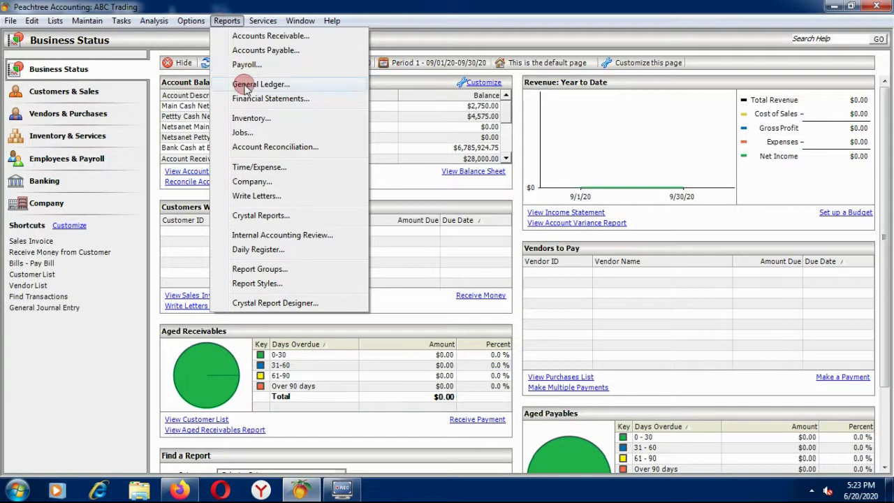
{"action": "left_click", "coordinate": [244, 84]}
{"action": "double_click", "coordinate": [237, 209]}
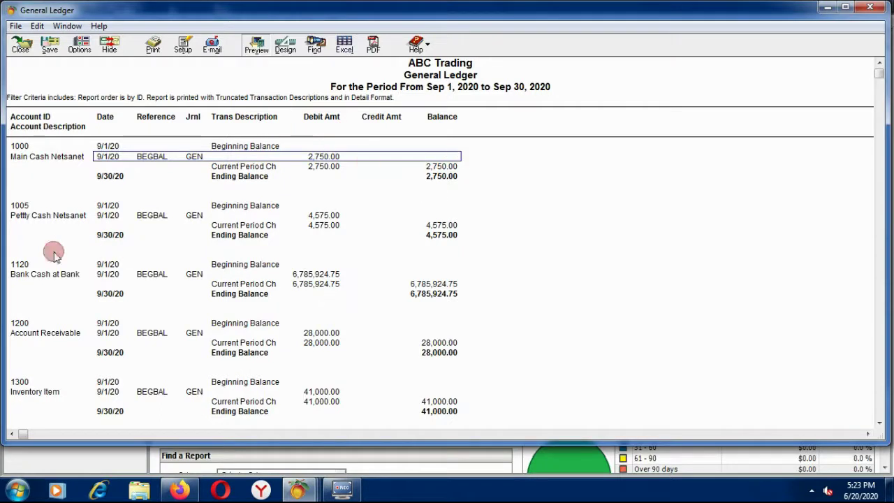
{"action": "scroll", "coordinate": [393, 265], "scroll_direction": "down", "scroll_amount": 1}
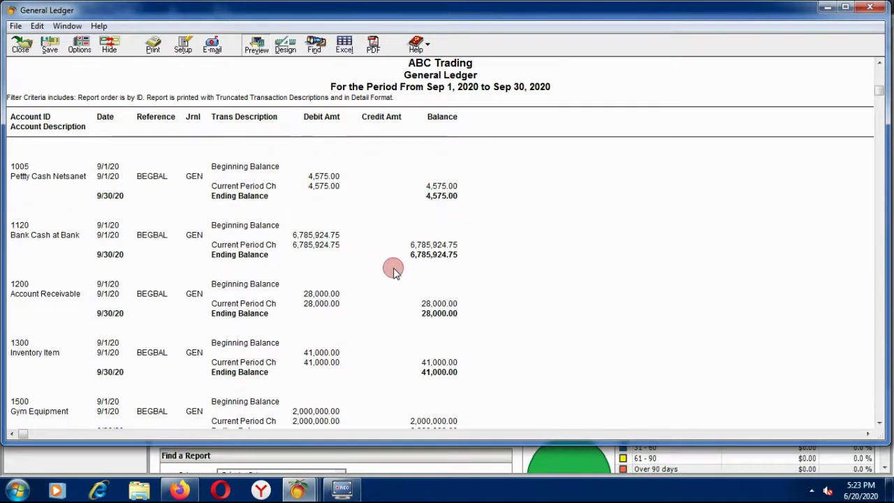
{"action": "scroll", "coordinate": [160, 363], "scroll_direction": "down", "scroll_amount": 1}
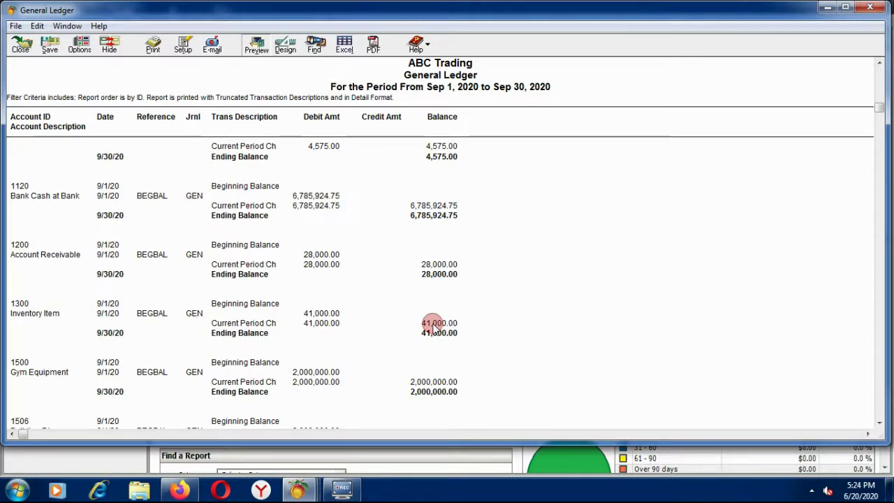
{"action": "left_click", "coordinate": [869, 7]}
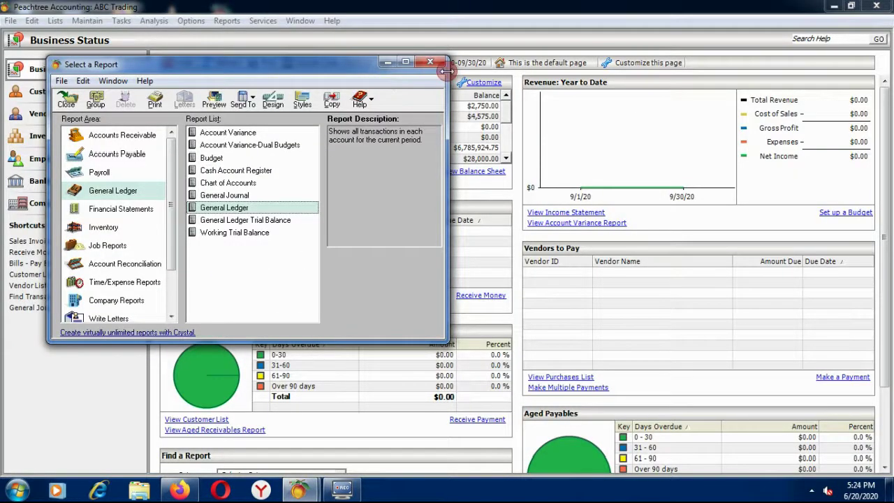
{"action": "left_click", "coordinate": [430, 62]}
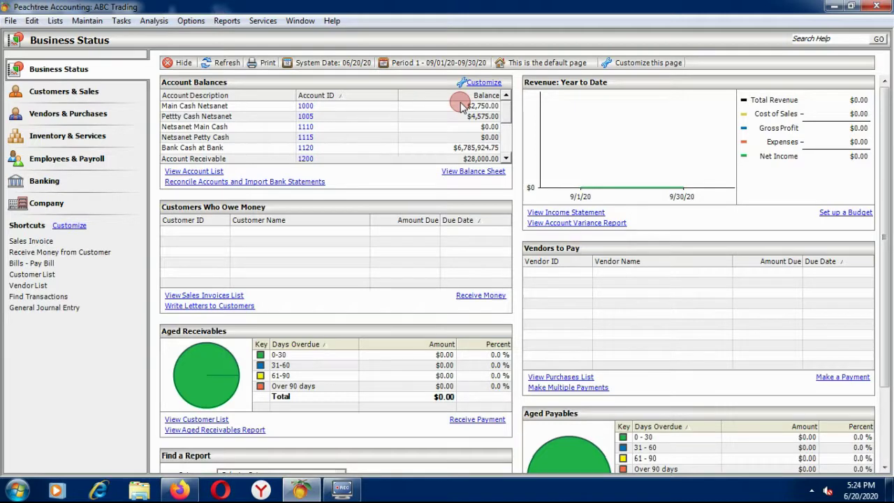
Open the Inventory Beginning Balances window from inventory item maintenance.
{"action": "left_click", "coordinate": [93, 21]}
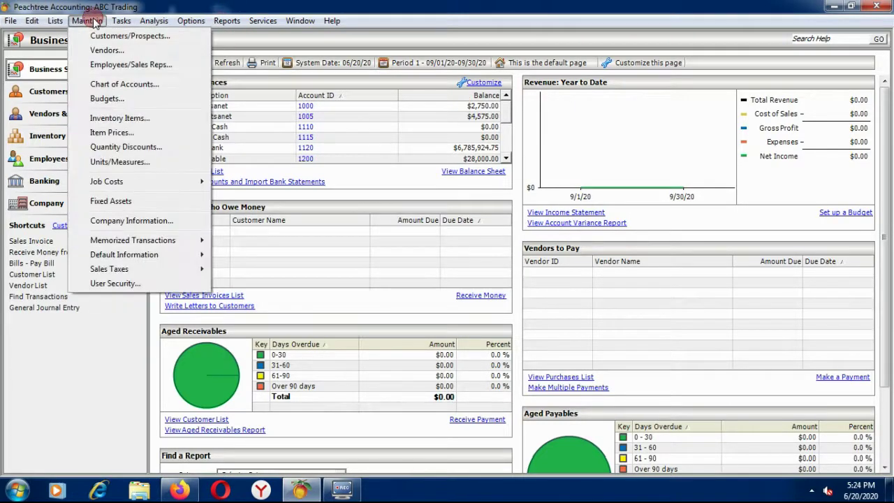
{"action": "left_click", "coordinate": [127, 120]}
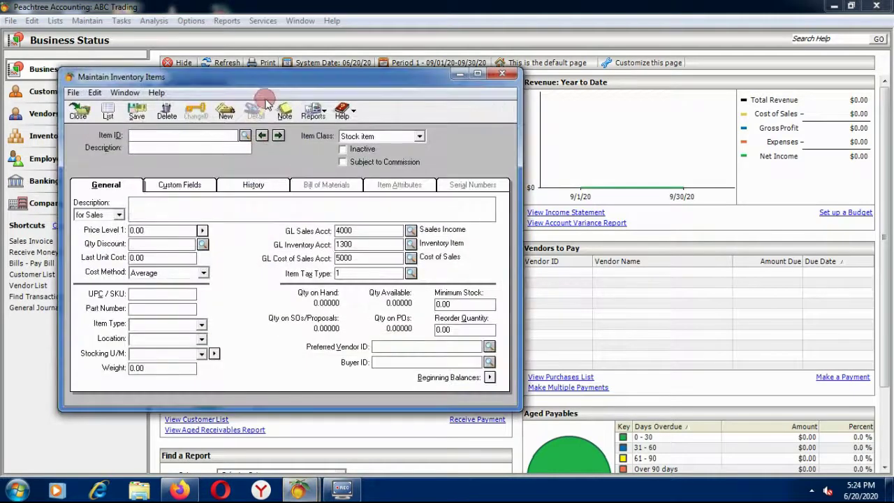
{"action": "left_click_drag", "start_coordinate": [265, 77], "coordinate": [259, 46]}
{"action": "left_click", "coordinate": [482, 326]}
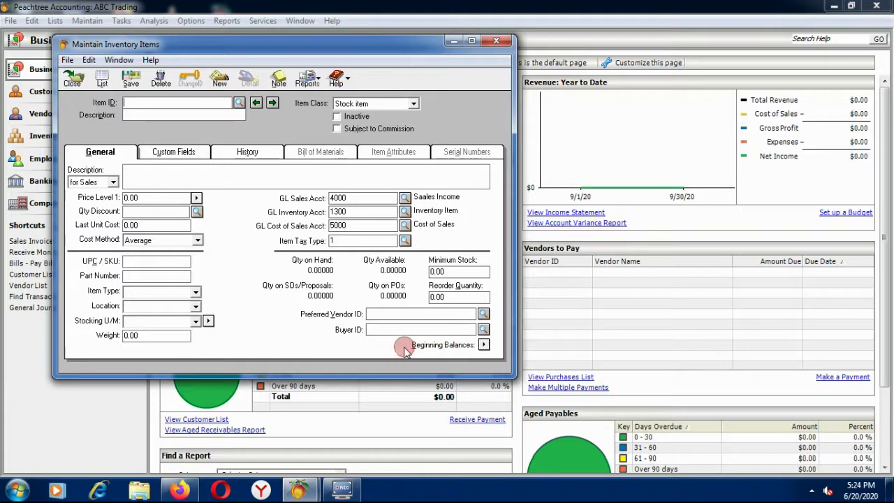
{"action": "left_click", "coordinate": [483, 344]}
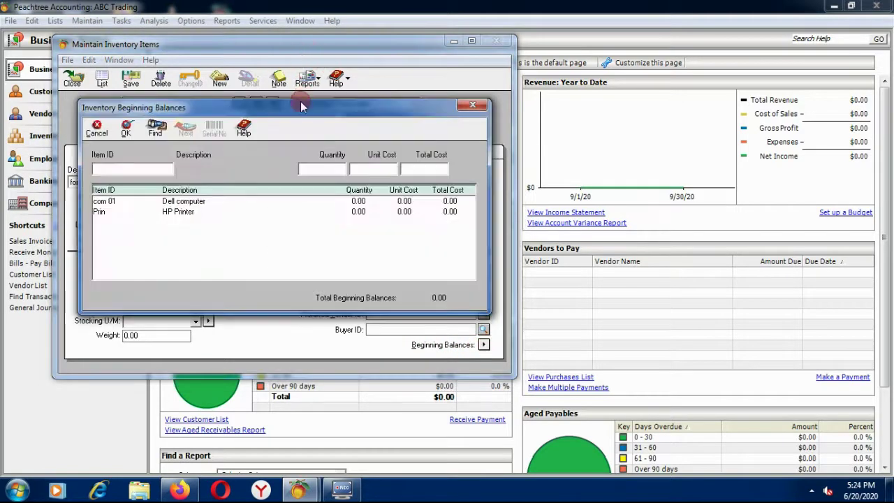
{"action": "left_click_drag", "start_coordinate": [293, 107], "coordinate": [330, 164]}
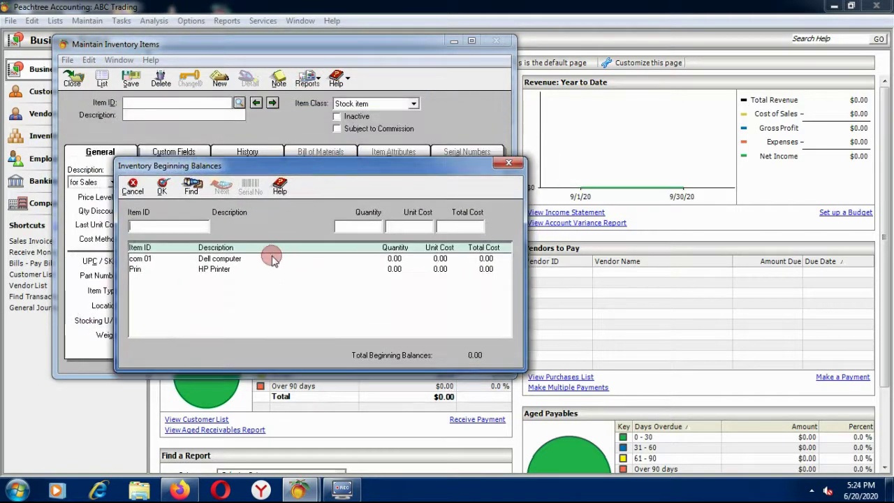
Enter the Dell computer's beginning balance with a quantity of 5 and a unit cost of 4,000.00.
{"action": "left_click", "coordinate": [217, 260]}
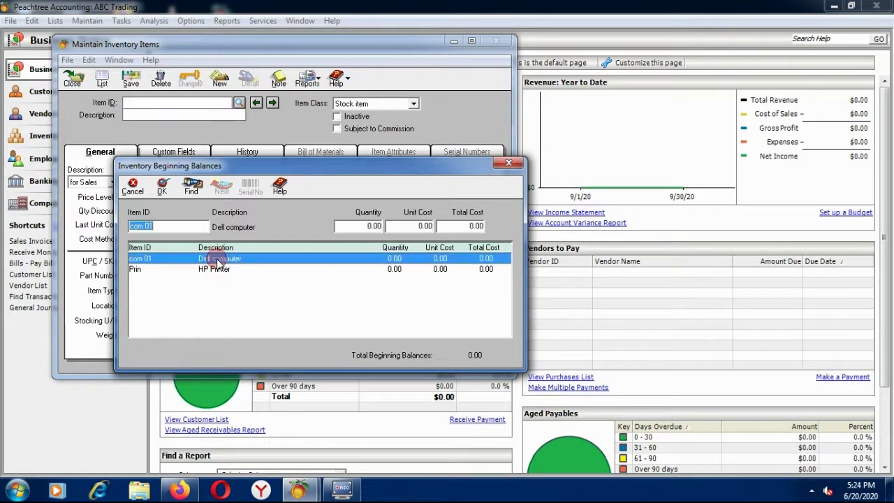
{"action": "left_click", "coordinate": [365, 225]}
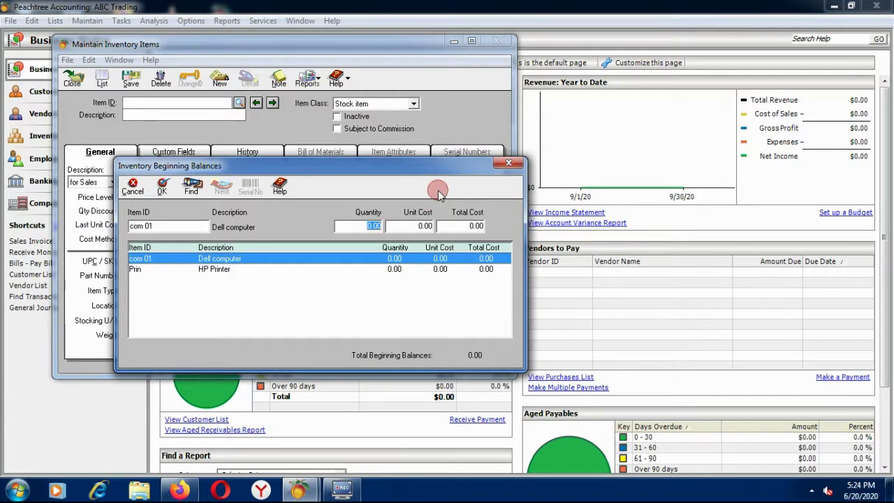
{"action": "type", "text": "5"}
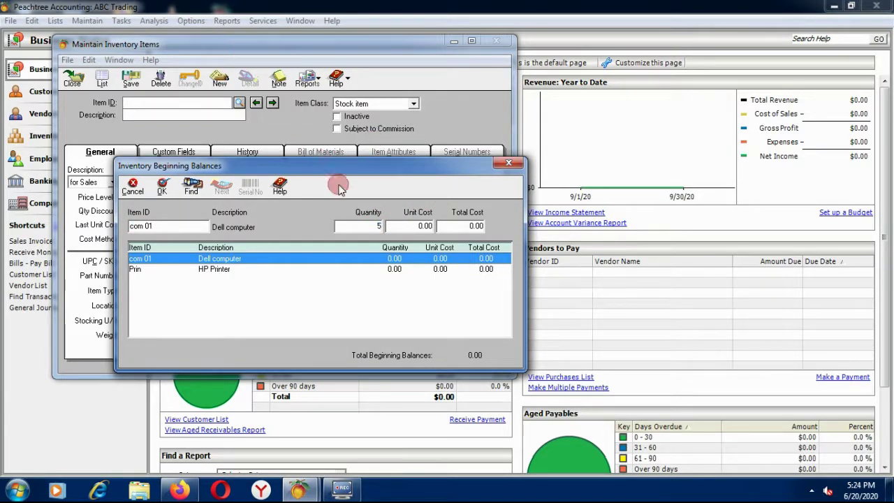
{"action": "left_click", "coordinate": [405, 225]}
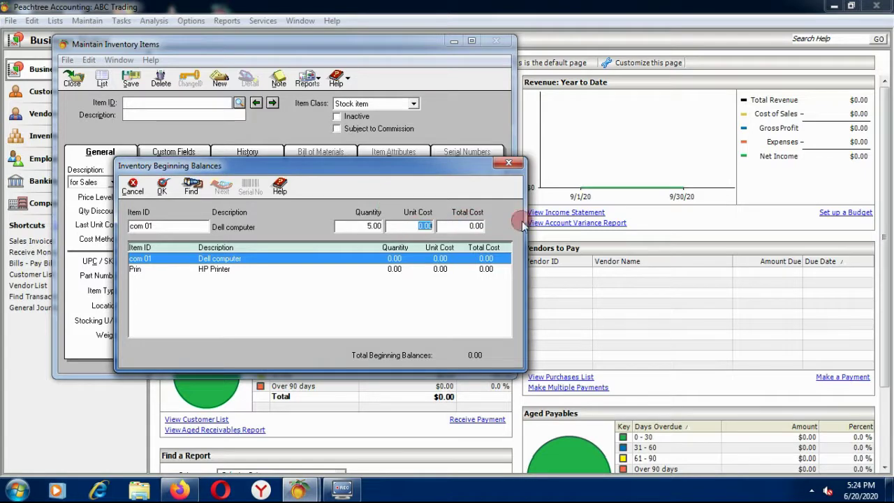
{"action": "type", "text": "4000"}
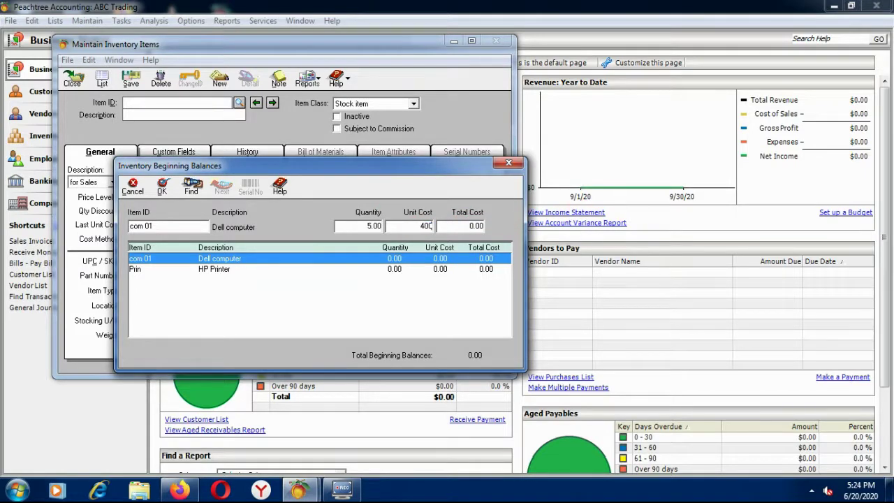
{"action": "left_click", "coordinate": [465, 225]}
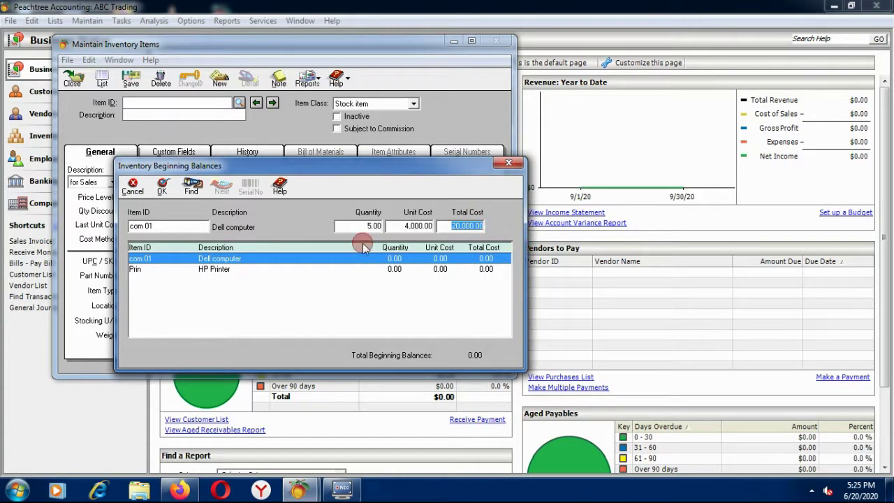
Enter the HP Printer's beginning balance as quantity 7 at unit cost 3,000.00, then accept the balances and close inventory item maintenance.
{"action": "left_click", "coordinate": [213, 273]}
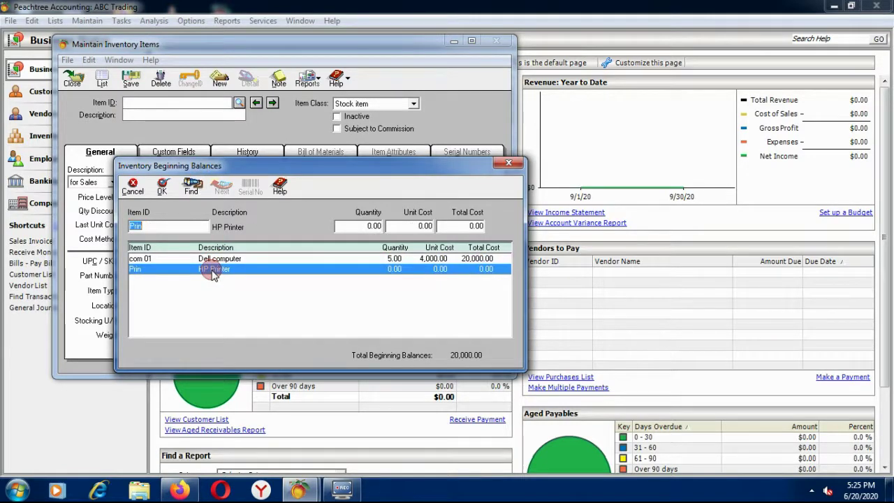
{"action": "left_click", "coordinate": [370, 226]}
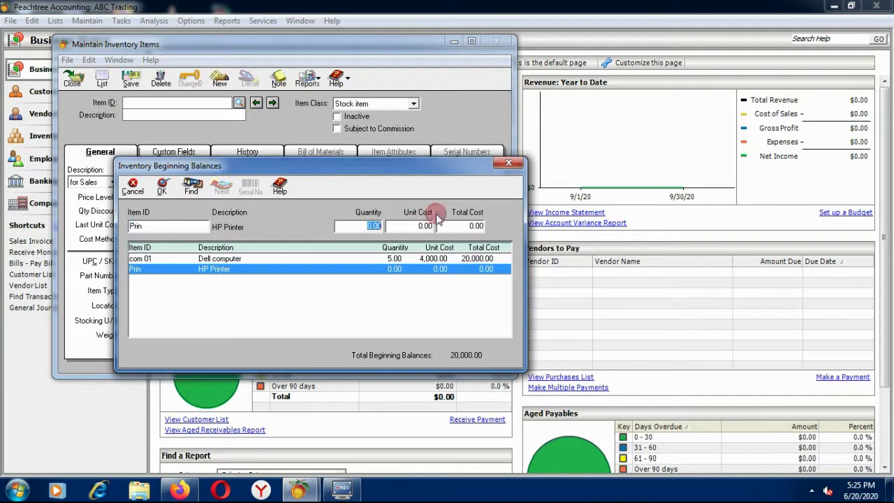
{"action": "type", "text": "7"}
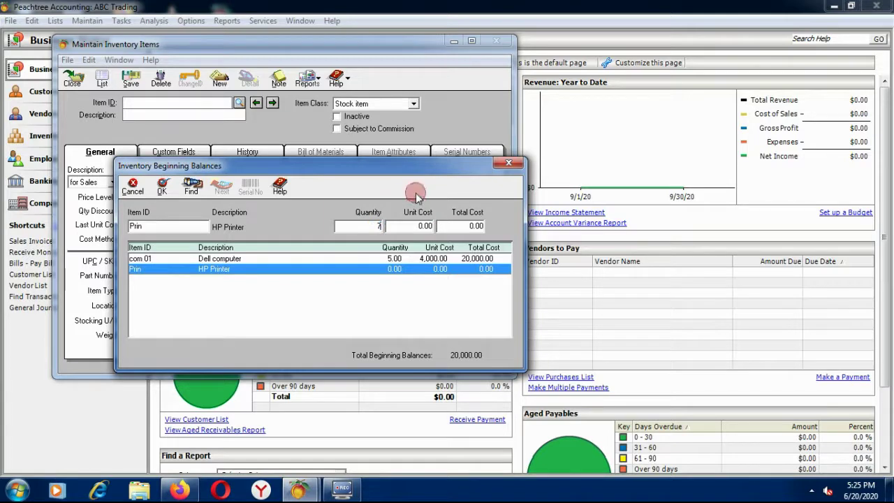
{"action": "left_click", "coordinate": [422, 226]}
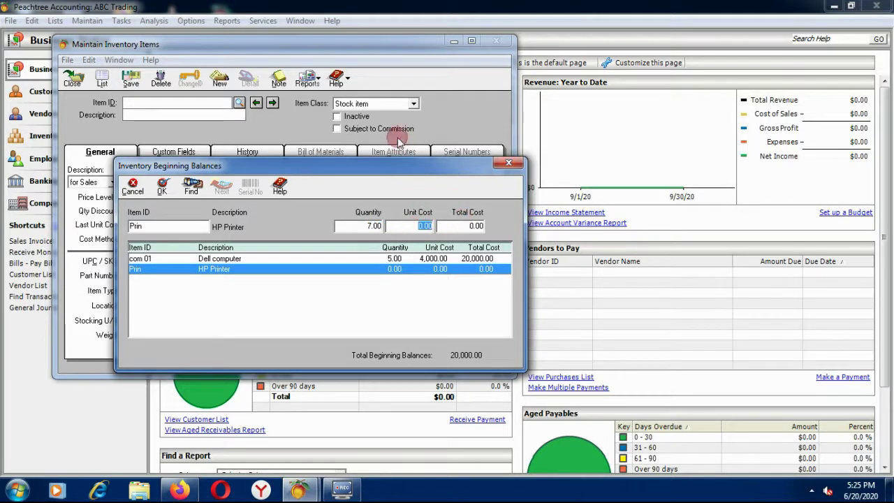
{"action": "type", "text": "3000"}
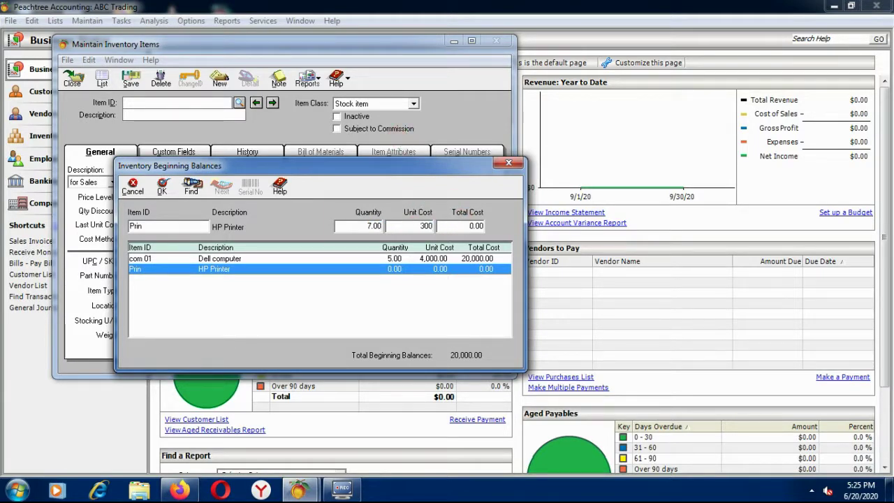
{"action": "left_click", "coordinate": [467, 225]}
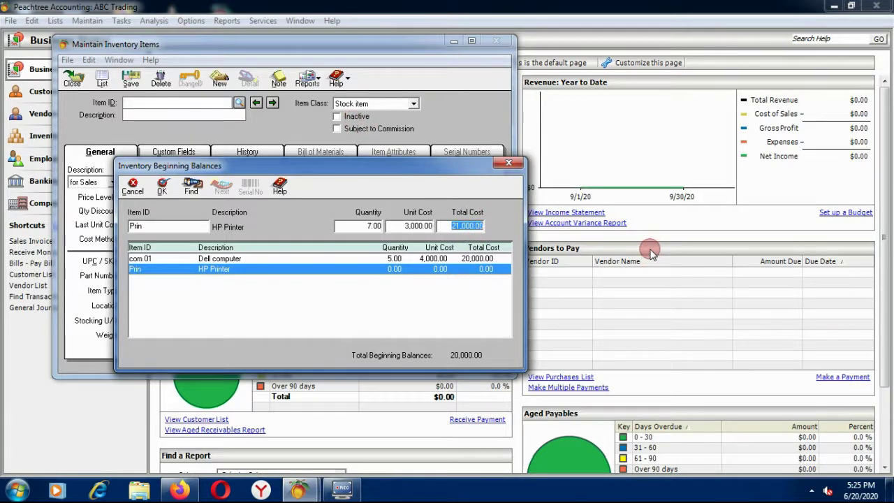
{"action": "left_click", "coordinate": [161, 187]}
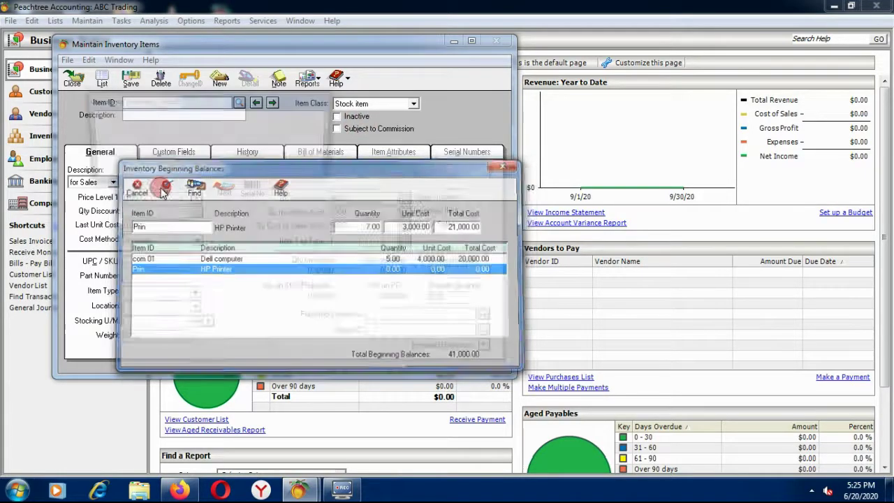
{"action": "left_click", "coordinate": [72, 78]}
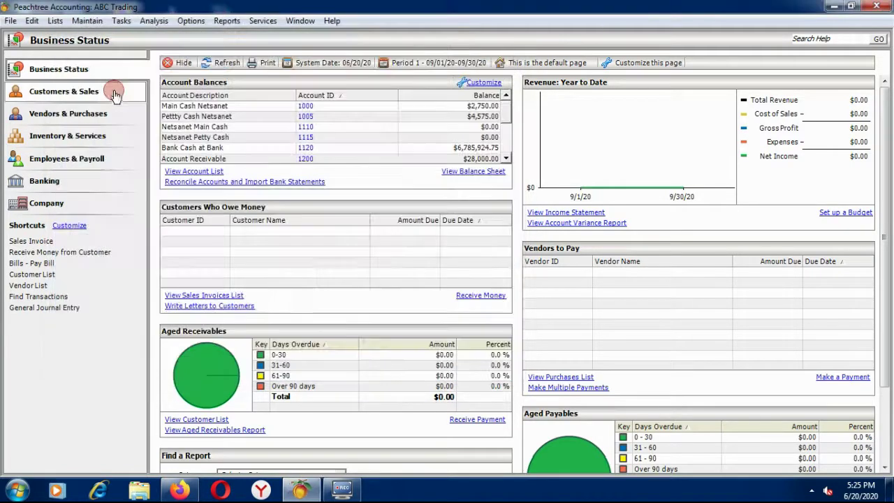
View an inventory report to check the stock items after entering their beginning balances, then close the report.
{"action": "left_click", "coordinate": [227, 21]}
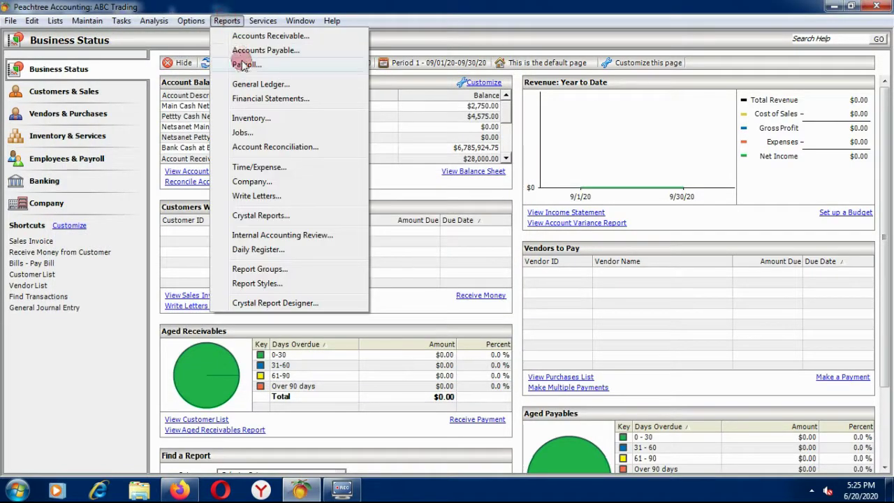
{"action": "left_click", "coordinate": [259, 118]}
{"action": "double_click", "coordinate": [225, 290]}
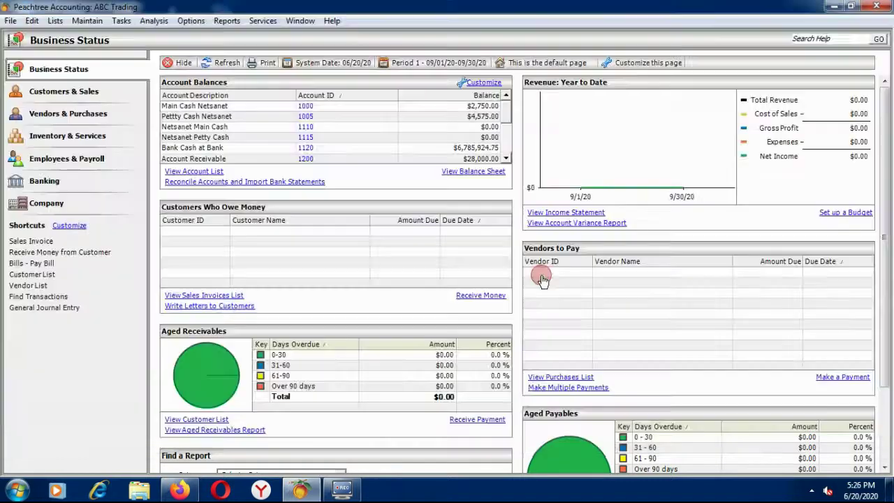
{"action": "left_click", "coordinate": [20, 45]}
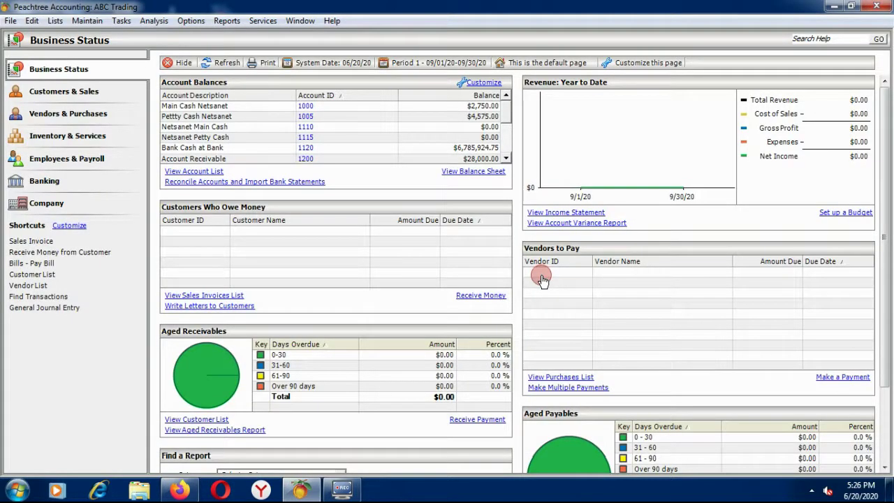